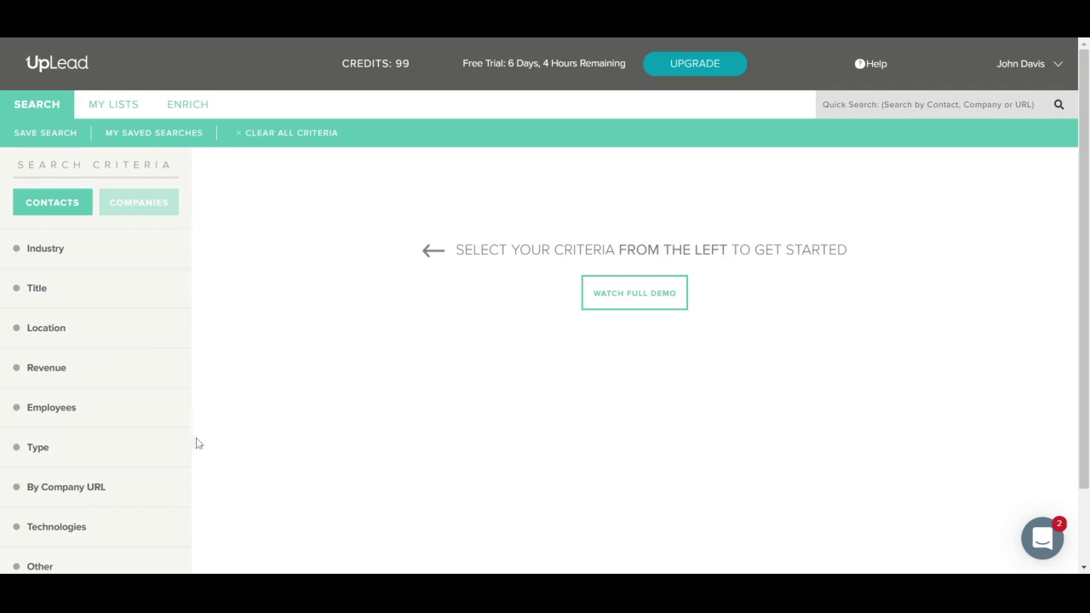
- Review the Industry criteria by category, including the subcategories of Manufacturing
scroll(201, 497, down, 1)
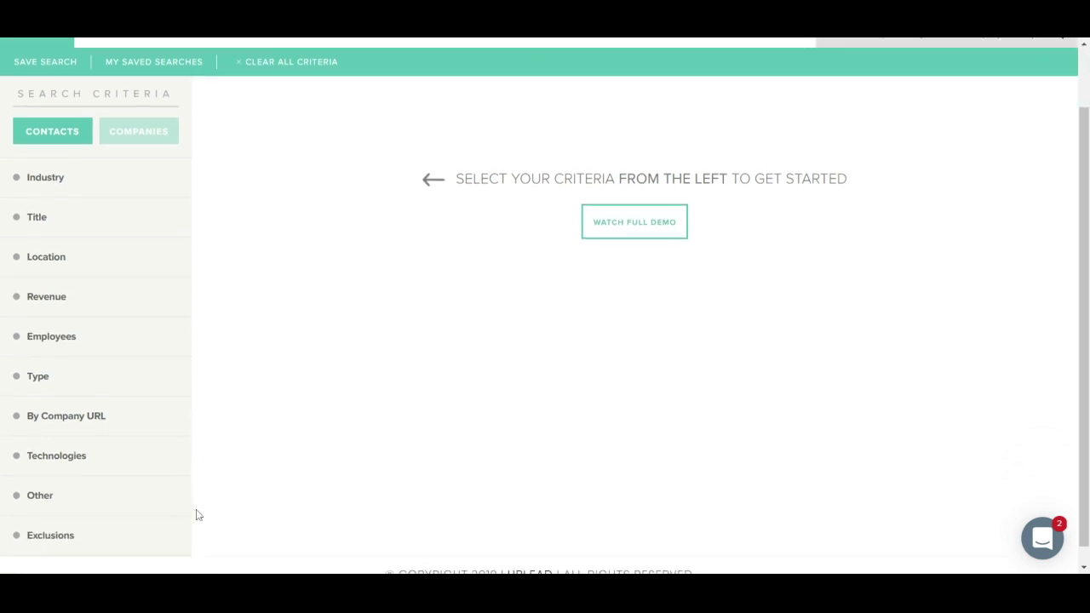
scroll(194, 536, up, 1)
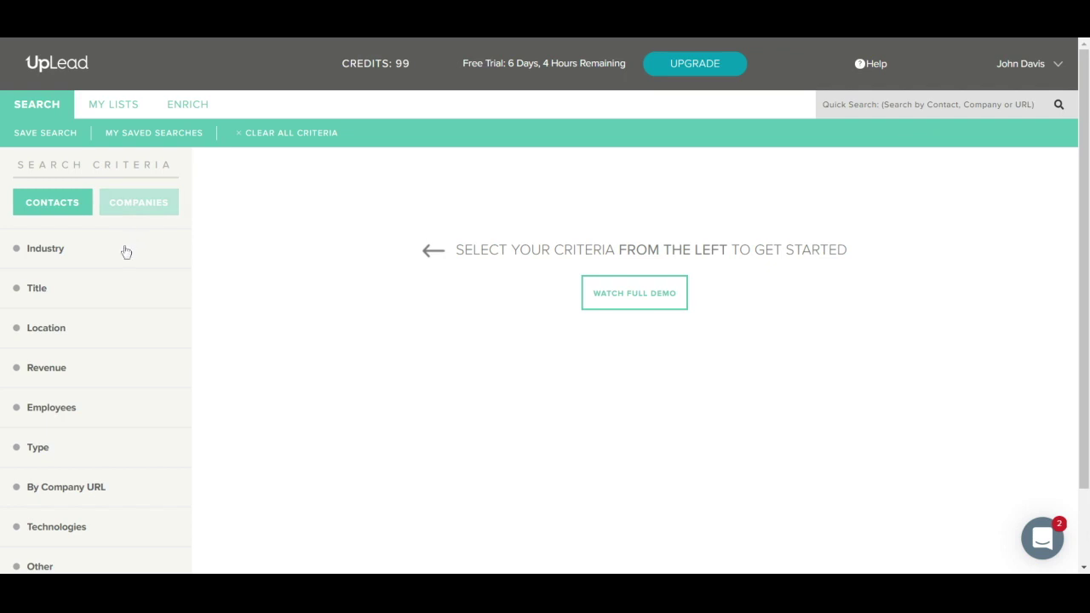
click(92, 254)
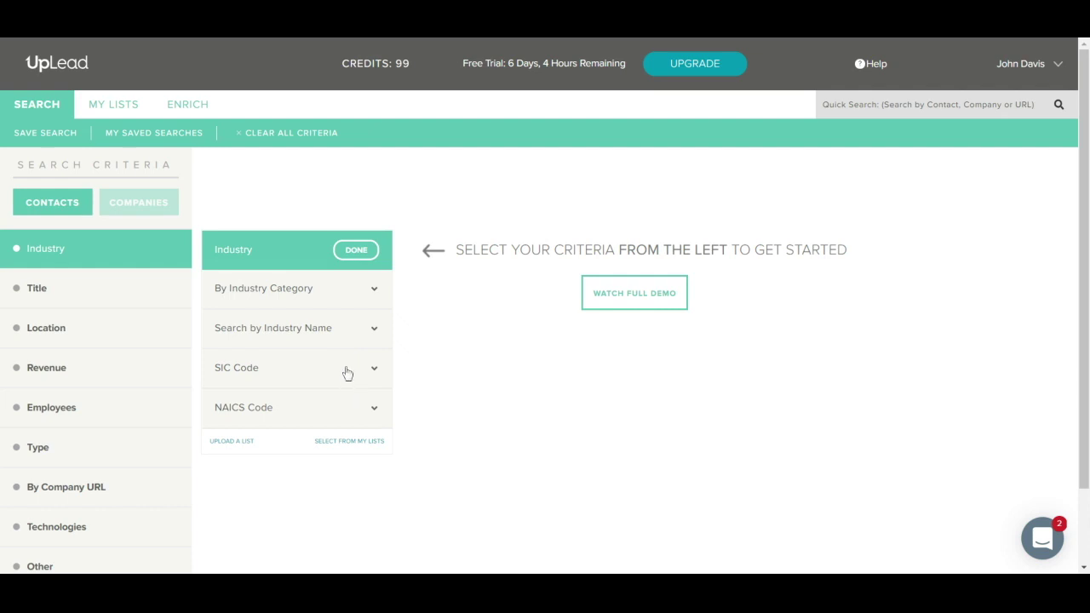
click(324, 303)
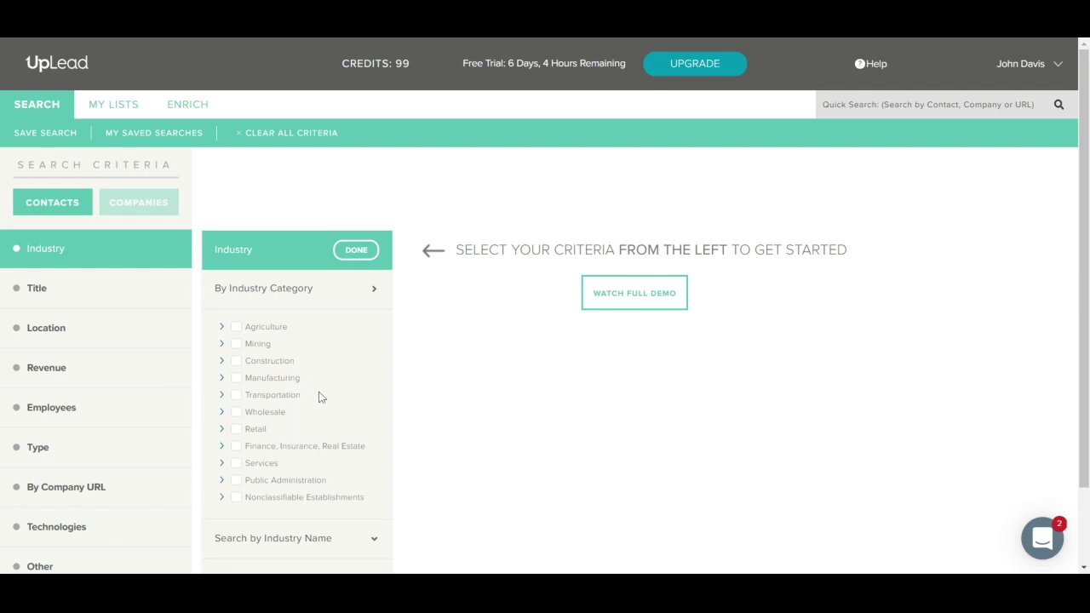
click(221, 380)
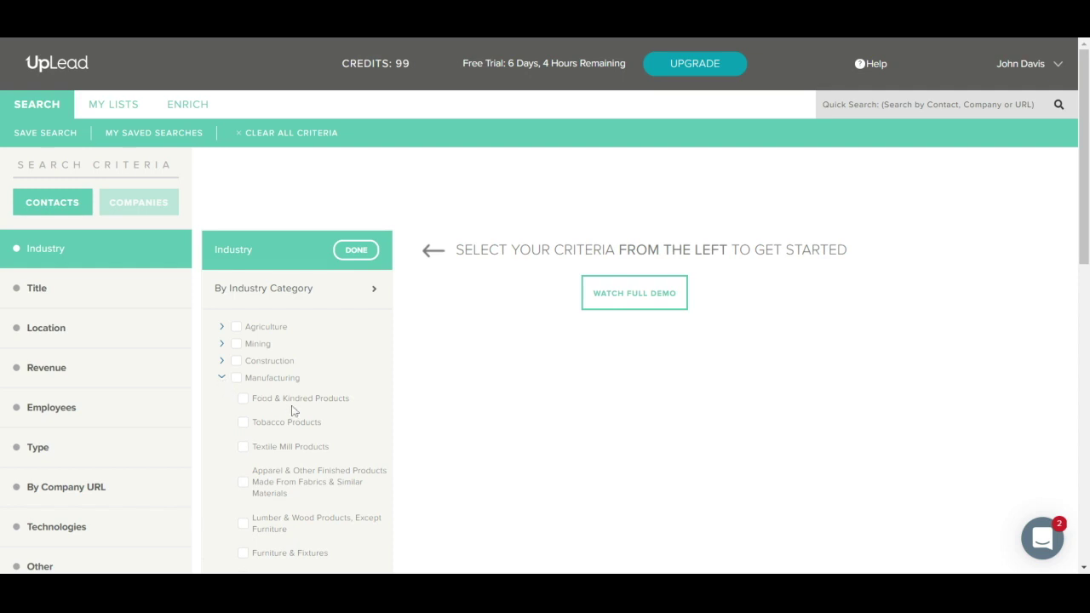
scroll(309, 450, down, 2)
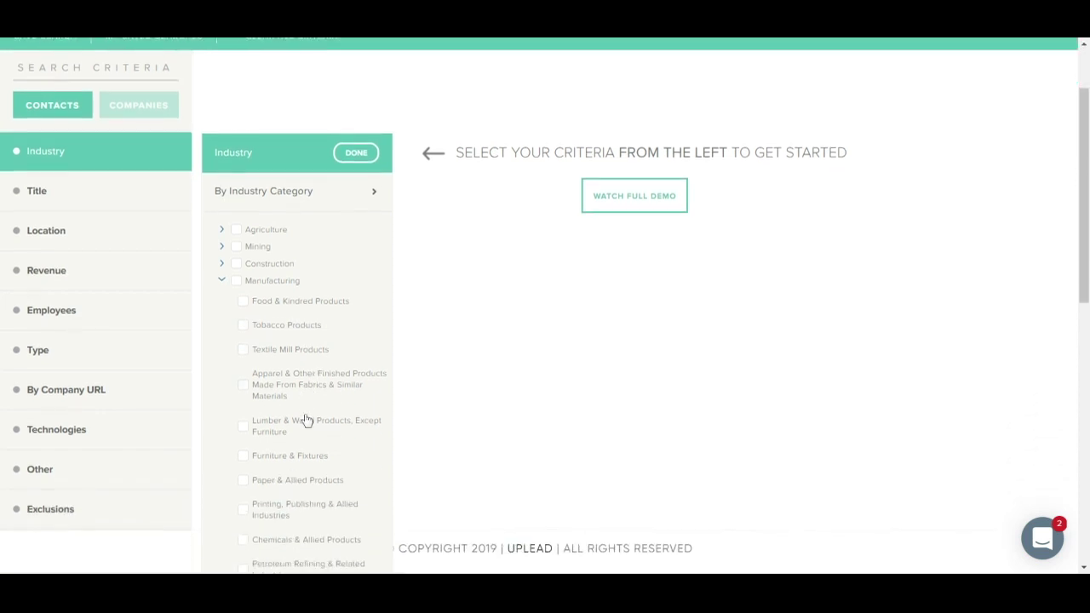
scroll(307, 409, up, 2)
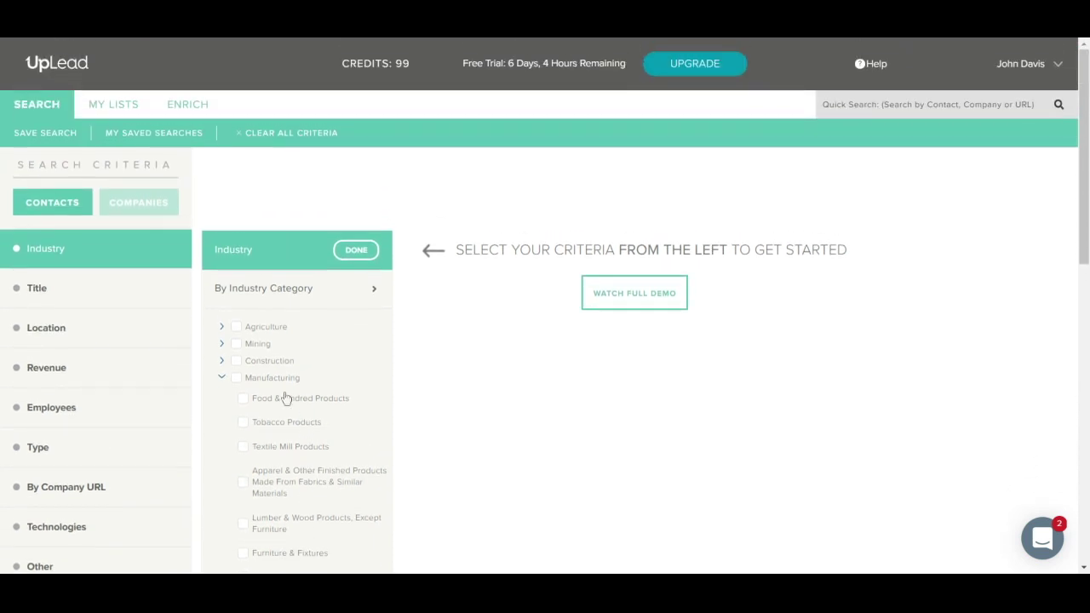
click(267, 294)
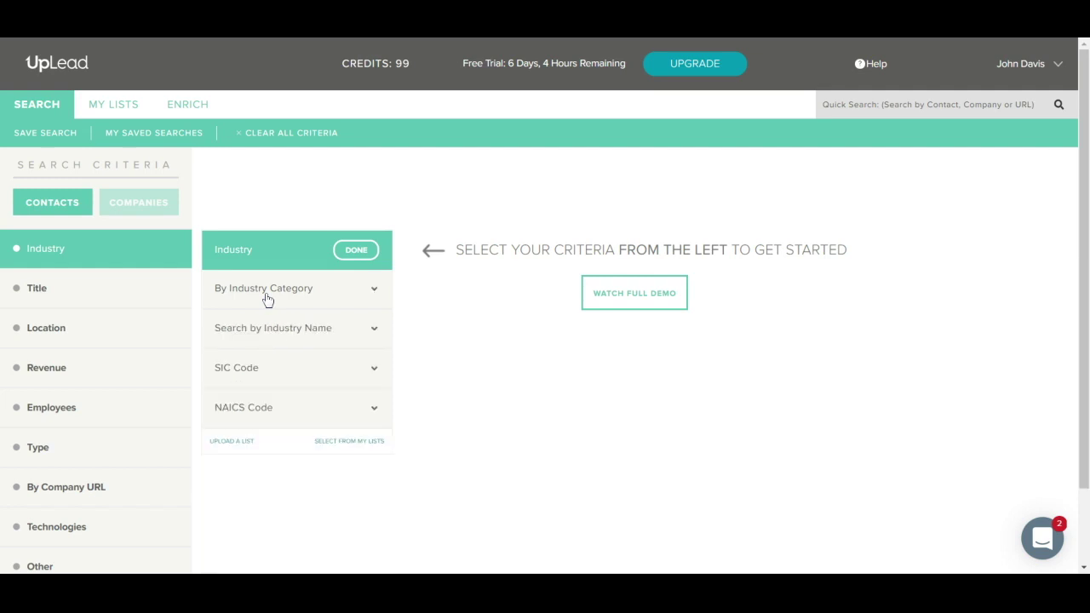
- Search the industry names for "ecommerce" and add E-COMMERCE as an industry criterion
click(291, 336)
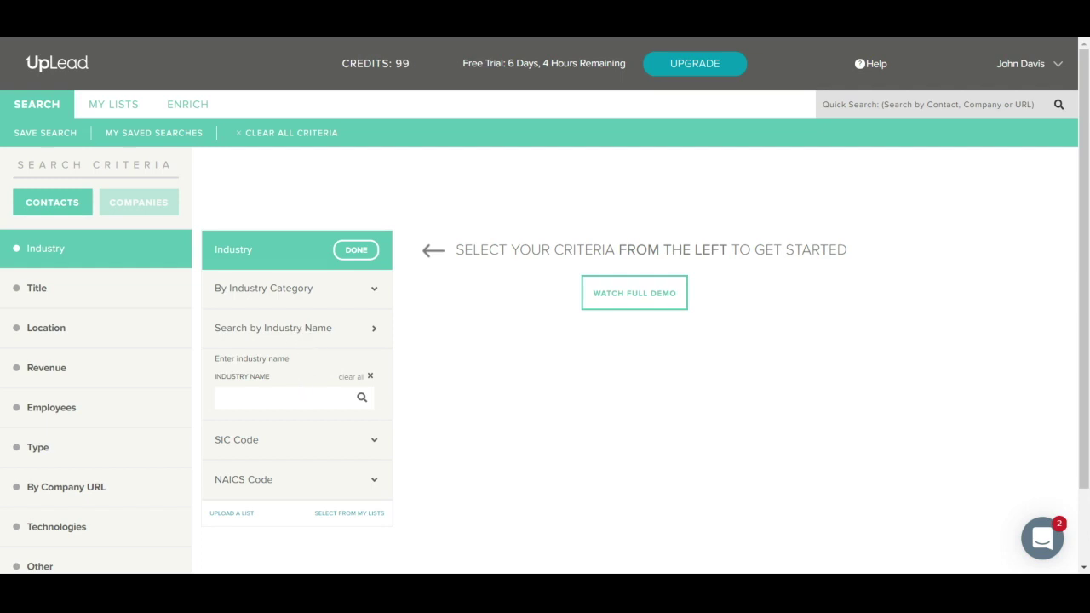
text(ecommerce)
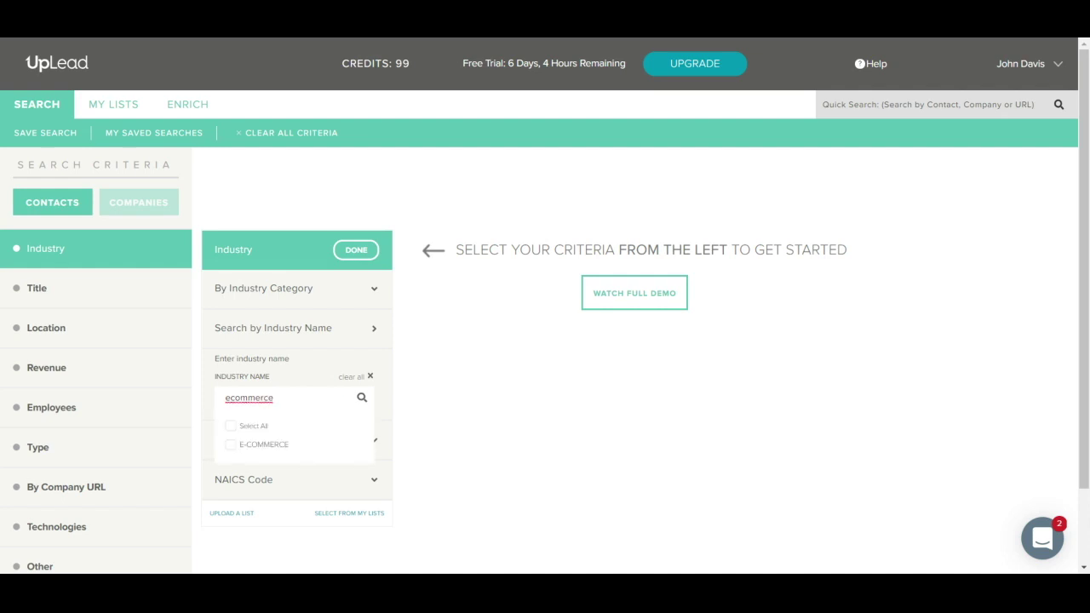
click(232, 447)
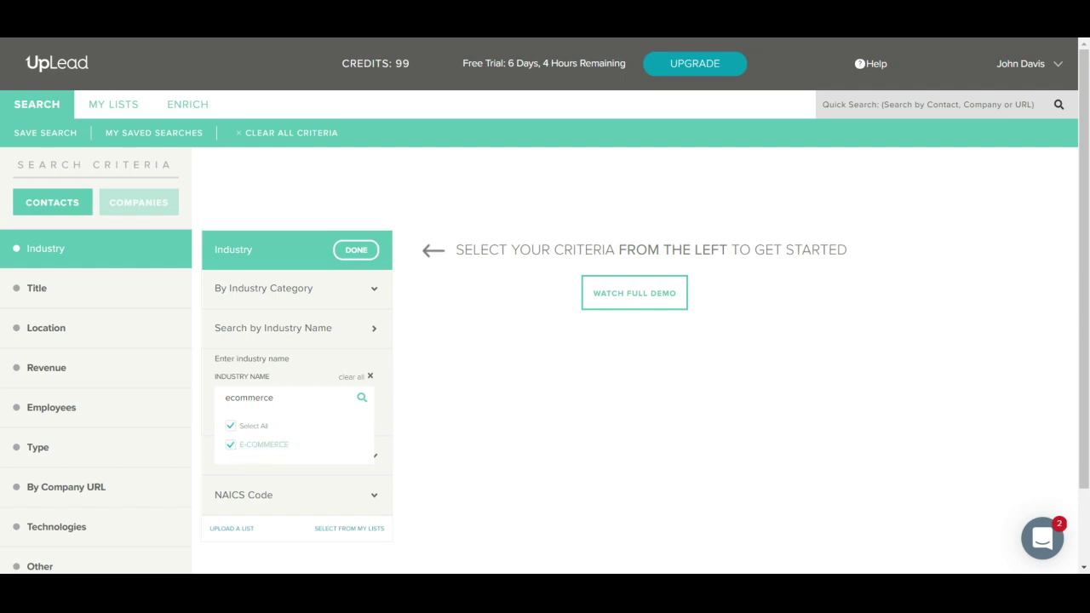
click(298, 334)
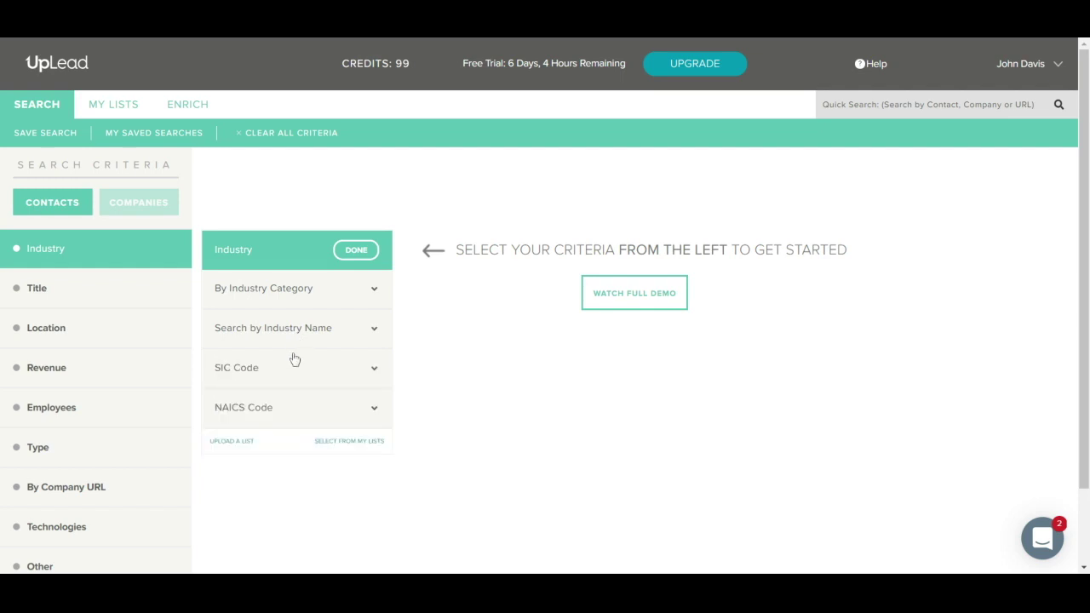
- Enter SIC codes 80 and 8011 in the Industry criteria, add two more rows of code fields, and close the criteria
click(275, 377)
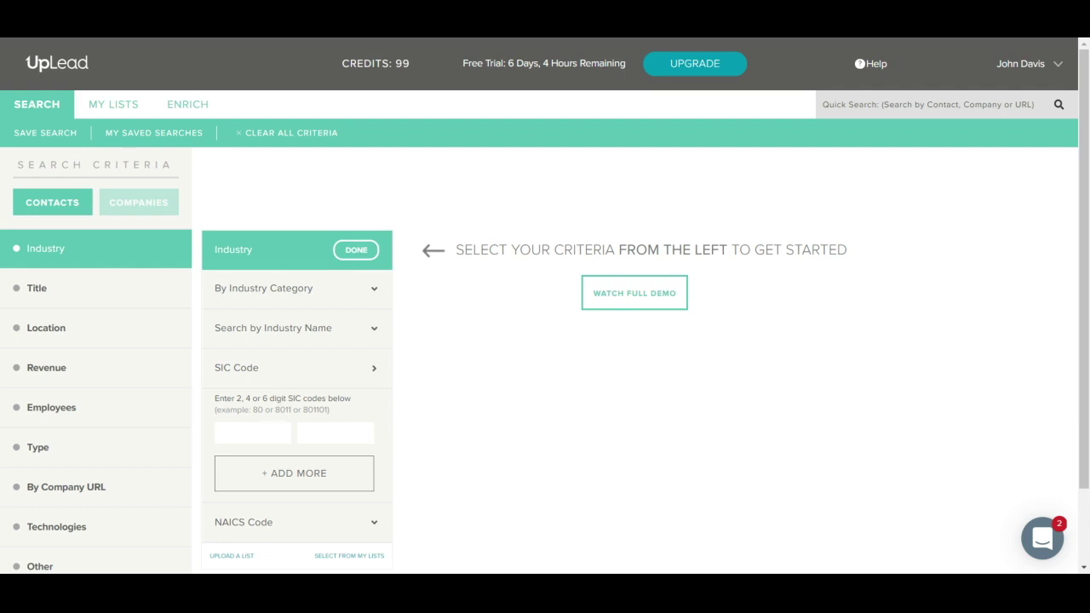
text(80)
click(335, 433)
text(8011)
click(297, 471)
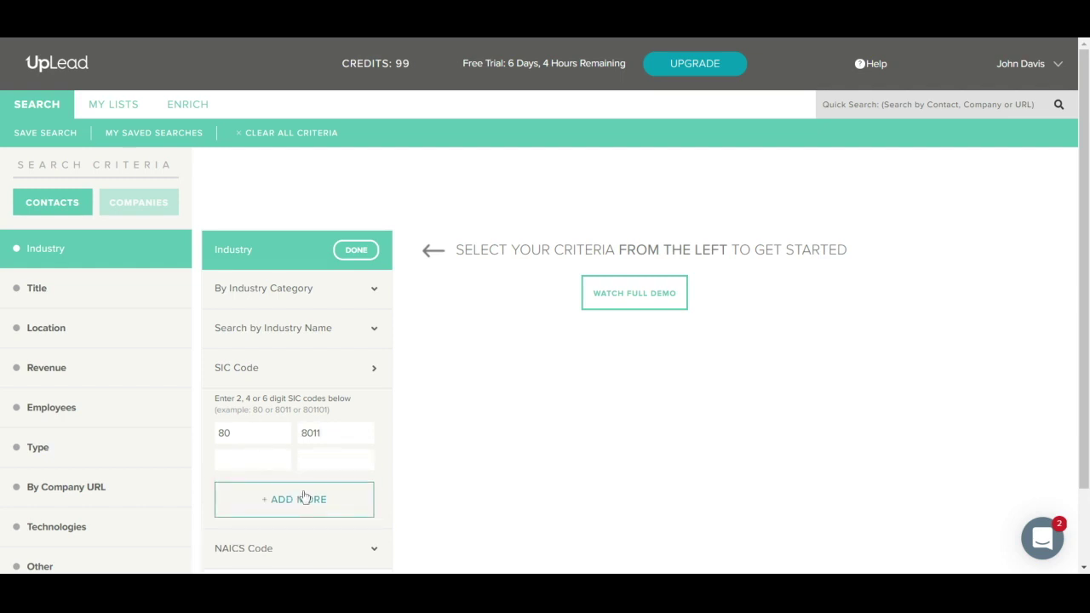
click(304, 497)
scroll(312, 477, down, 2)
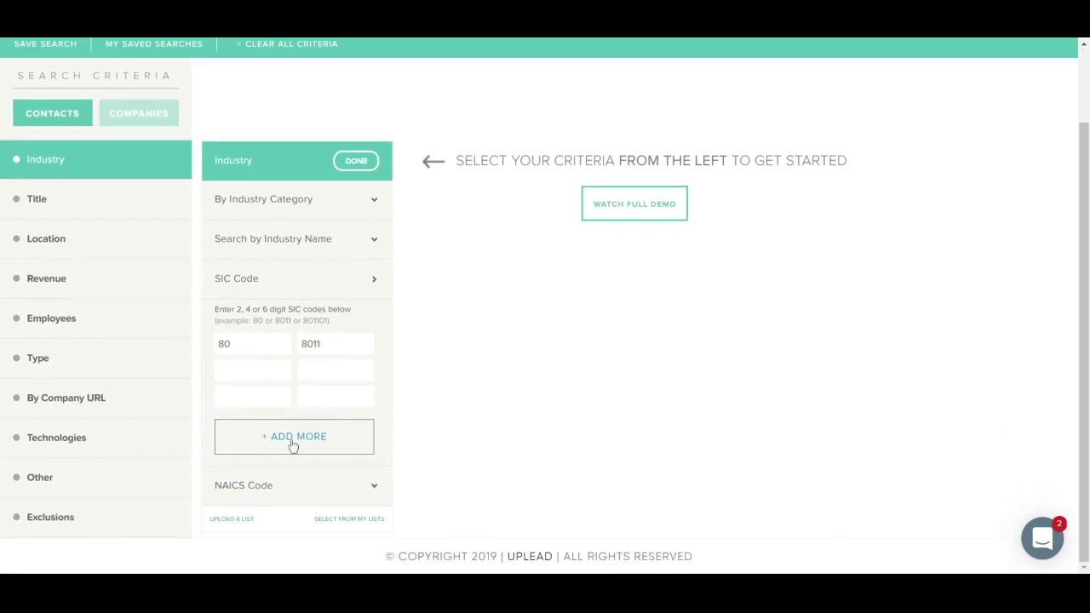
click(273, 298)
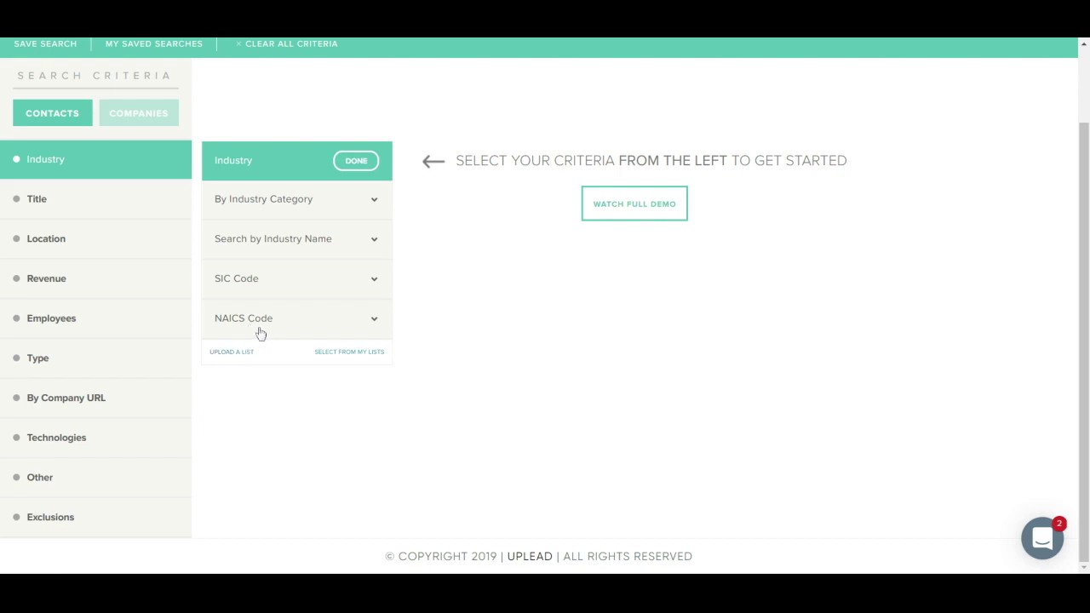
click(72, 171)
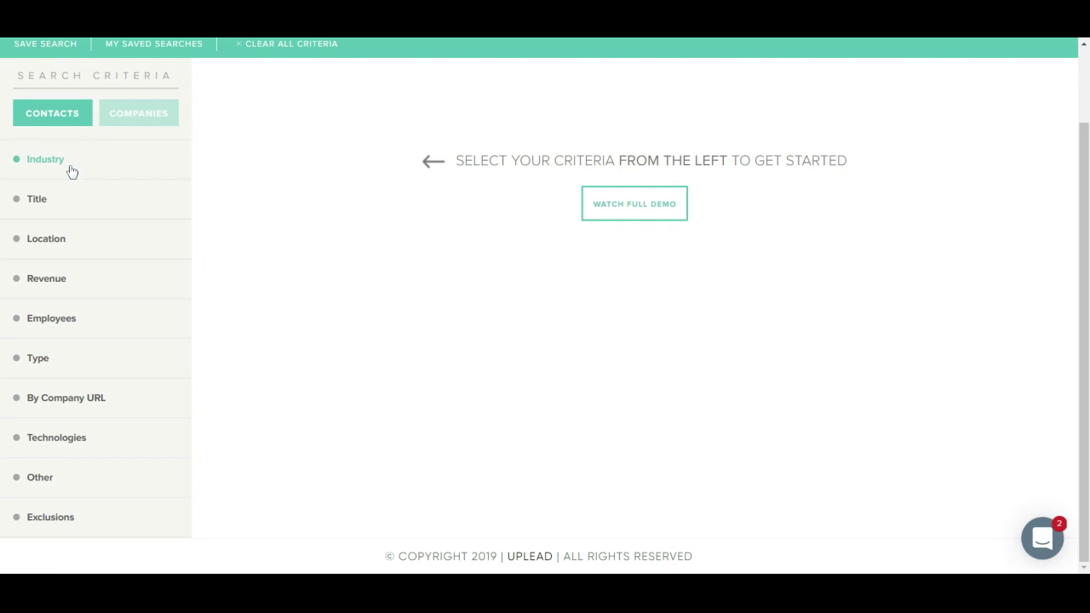
- Filter contacts by the job titles cio, it director and it manager, one per line
scroll(73, 256, up, 1)
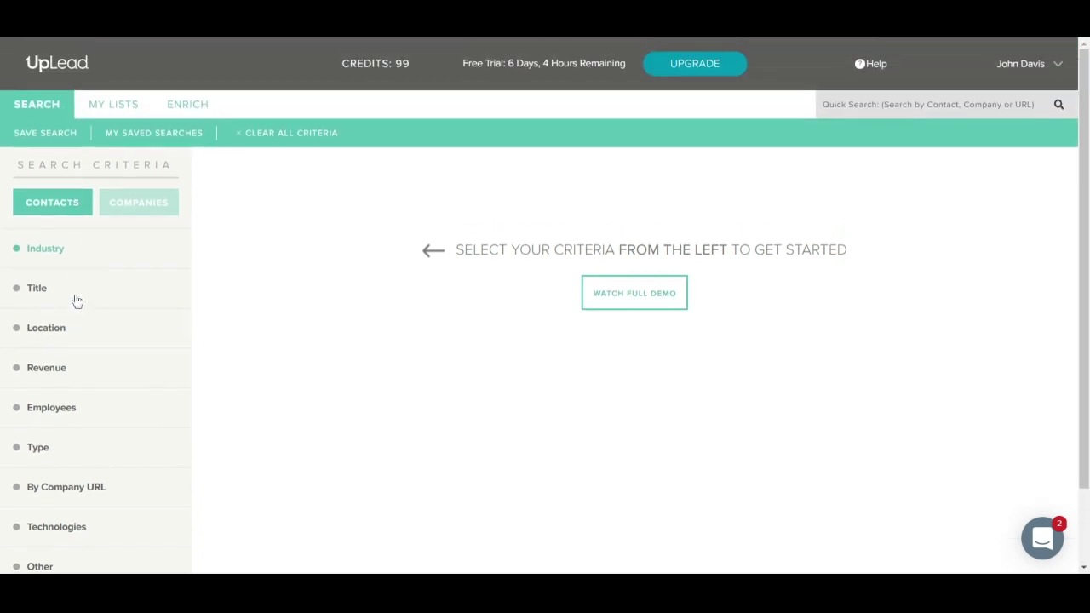
click(76, 300)
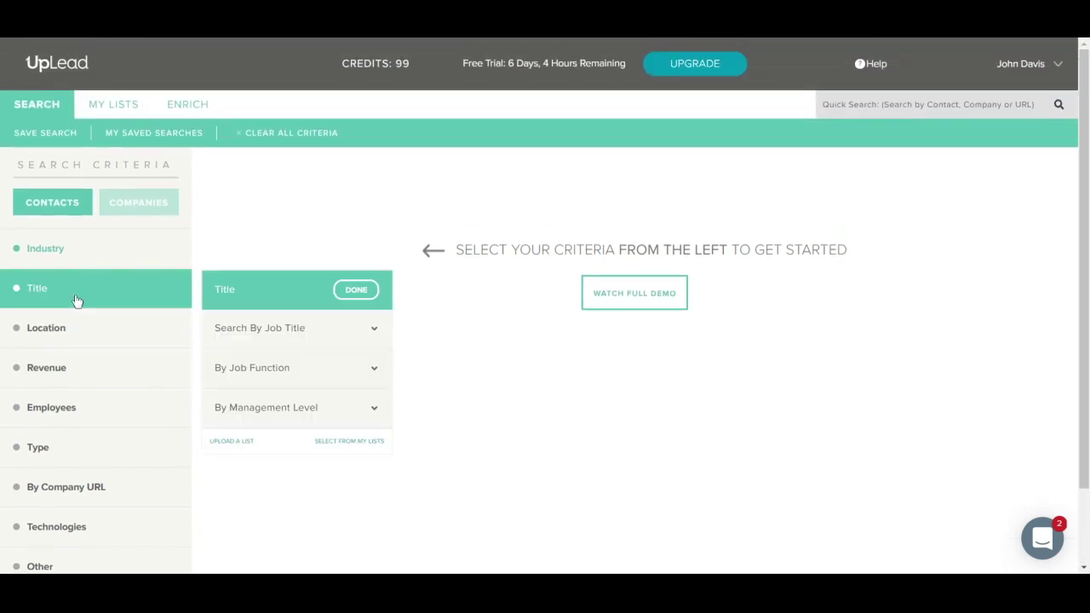
click(310, 337)
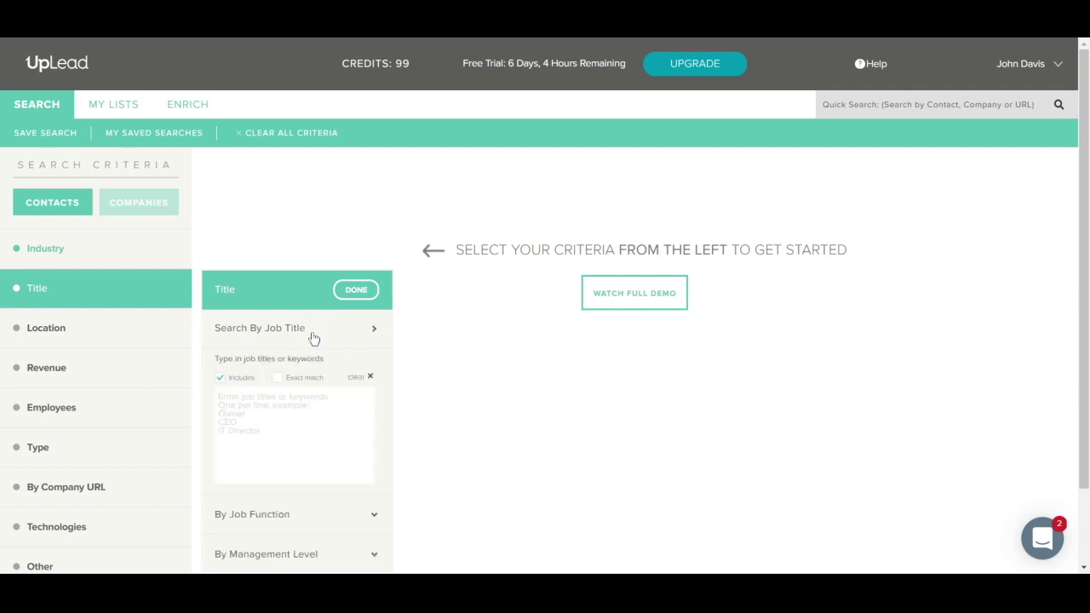
click(286, 401)
text(cio it direcr)
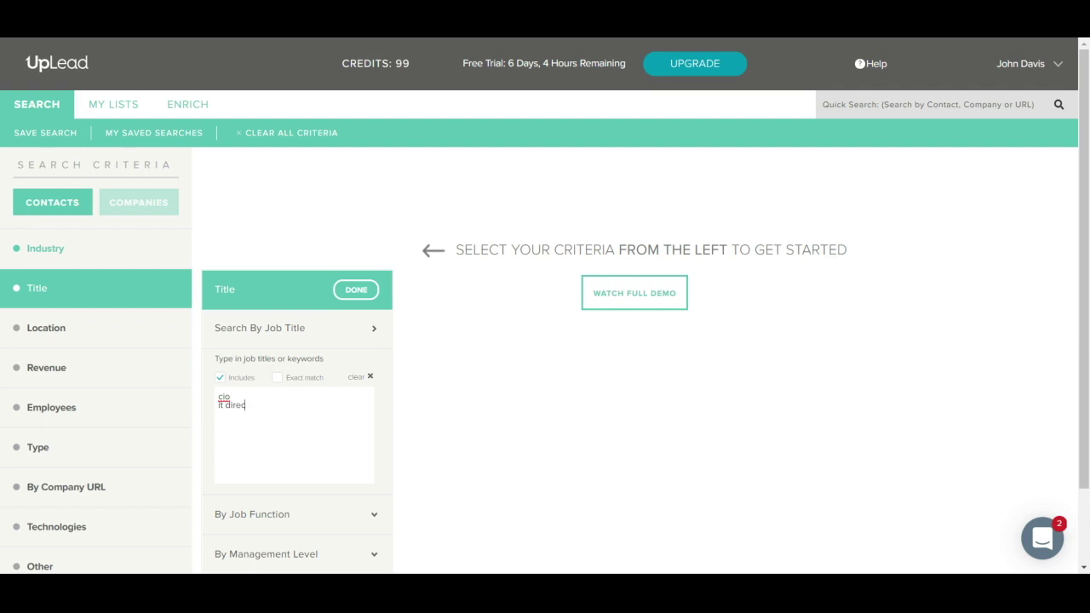
text(tor)
text( it manager)
click(284, 338)
- Review the job function and management level options in the Title criteria
click(286, 370)
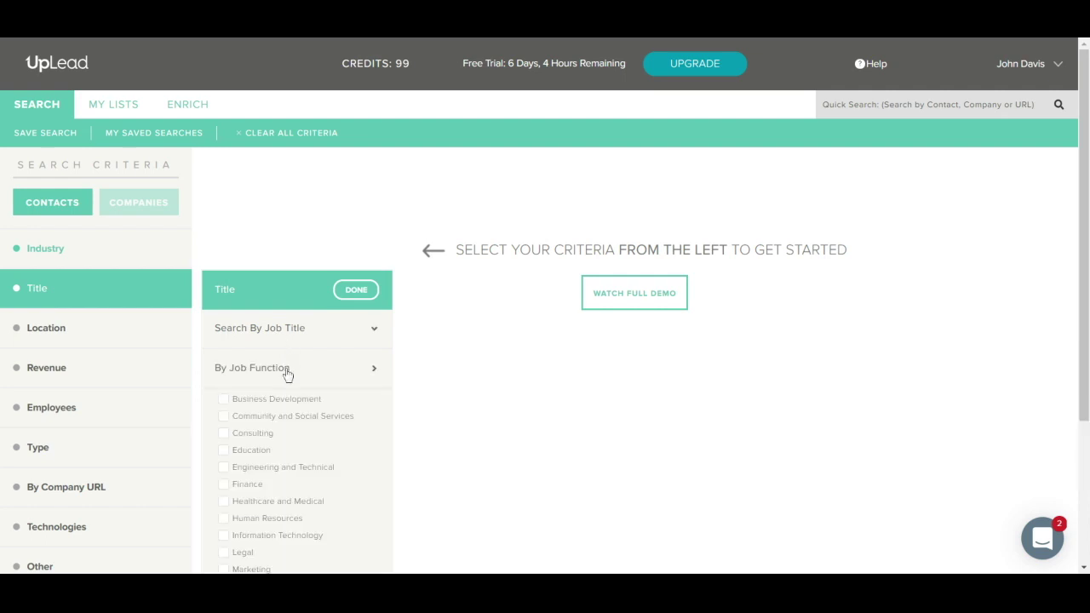
scroll(287, 375, down, 1)
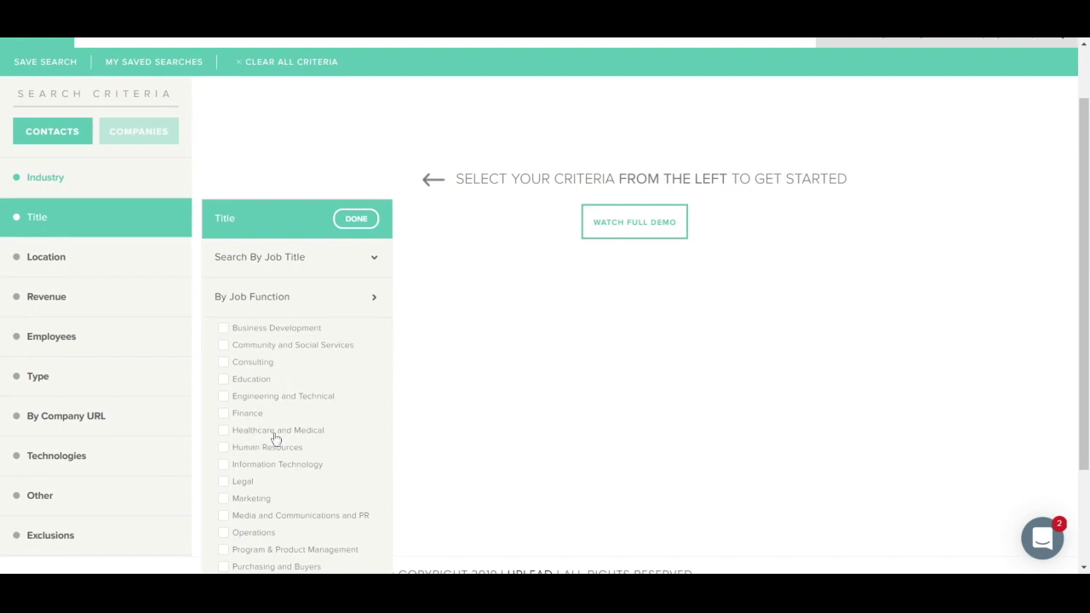
scroll(275, 441, down, 1)
scroll(322, 433, down, 1)
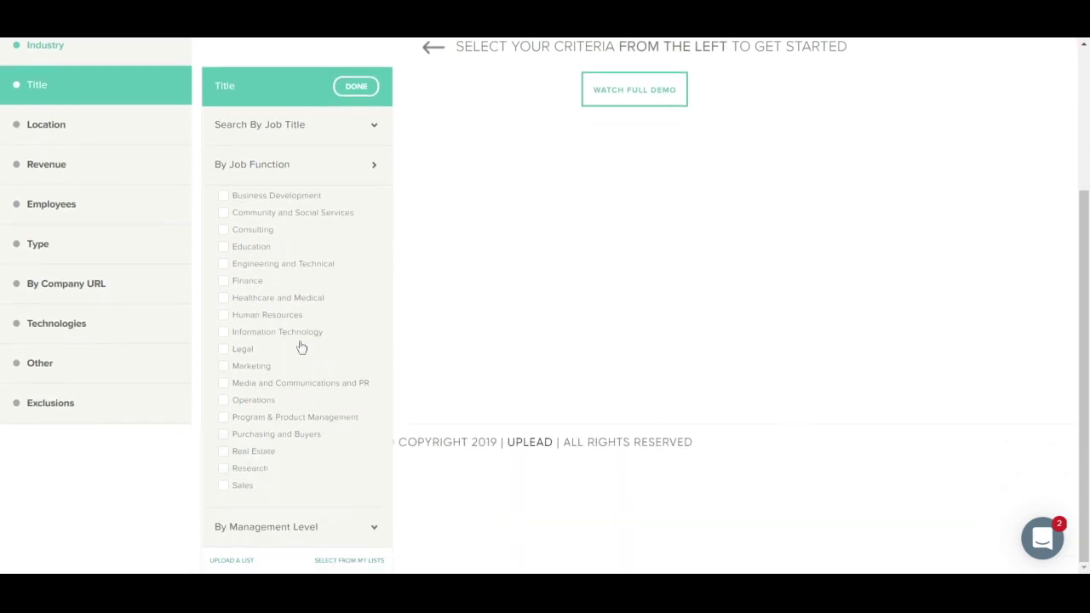
click(280, 172)
click(324, 333)
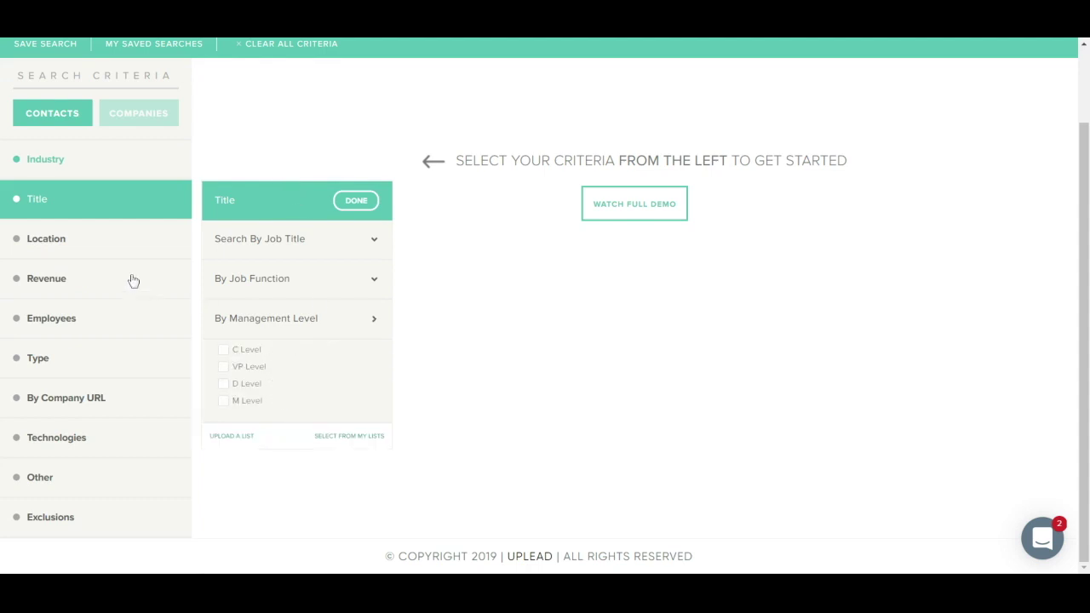
- Switch the Location criteria from filtering by company location to filtering by contact location
click(68, 245)
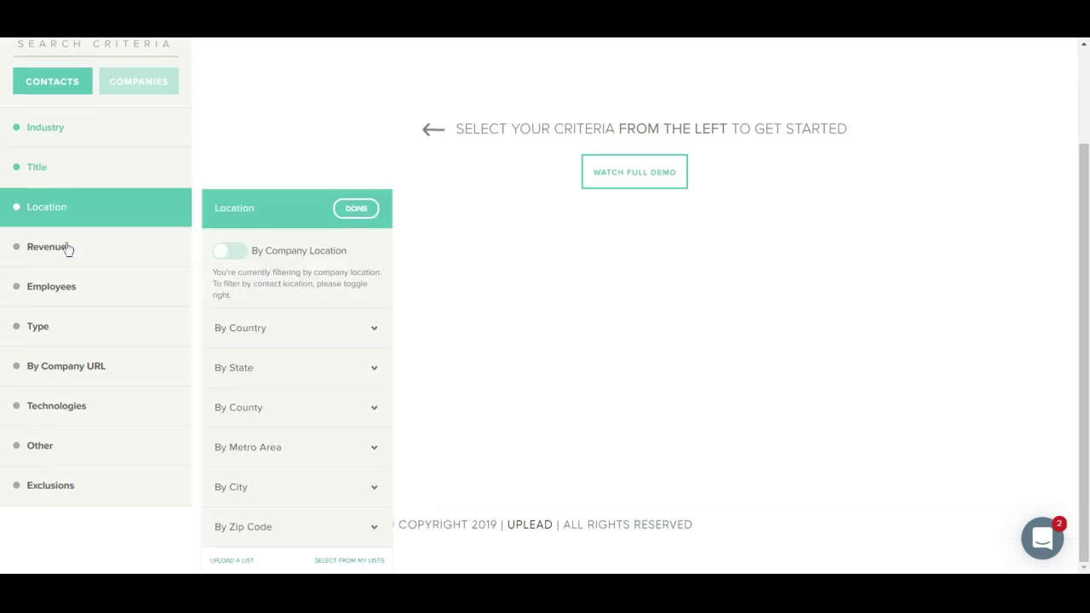
click(242, 258)
scroll(70, 259, up, 1)
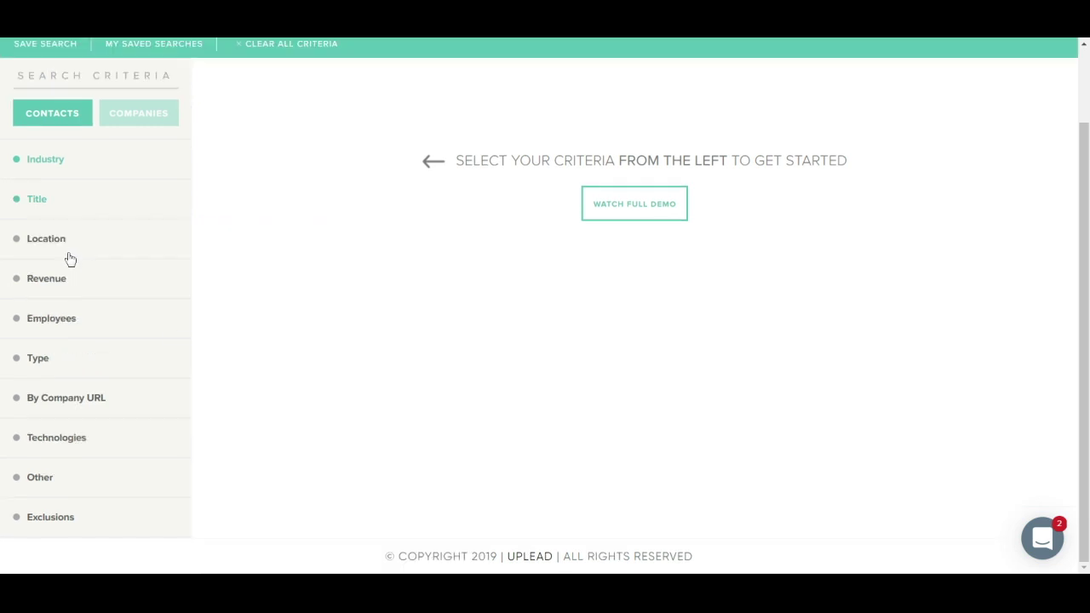
- Narrow the sales revenue range by raising its minimum and lowering its maximum
click(60, 283)
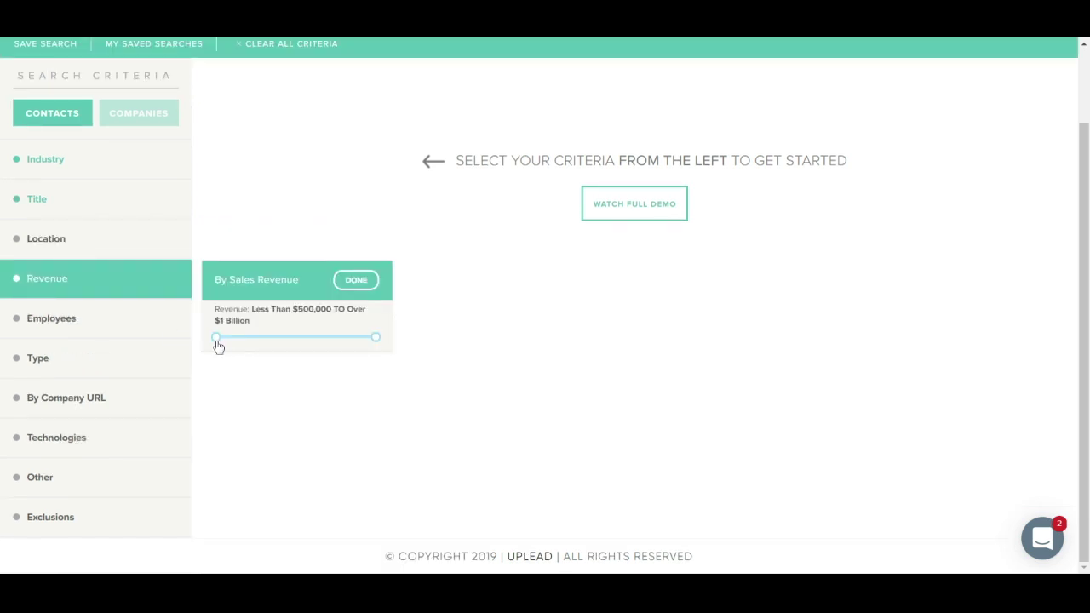
drag(218, 346, 247, 343)
drag(379, 331, 260, 335)
- Narrow the number-of-employees range by raising its minimum and lowering its maximum
click(121, 332)
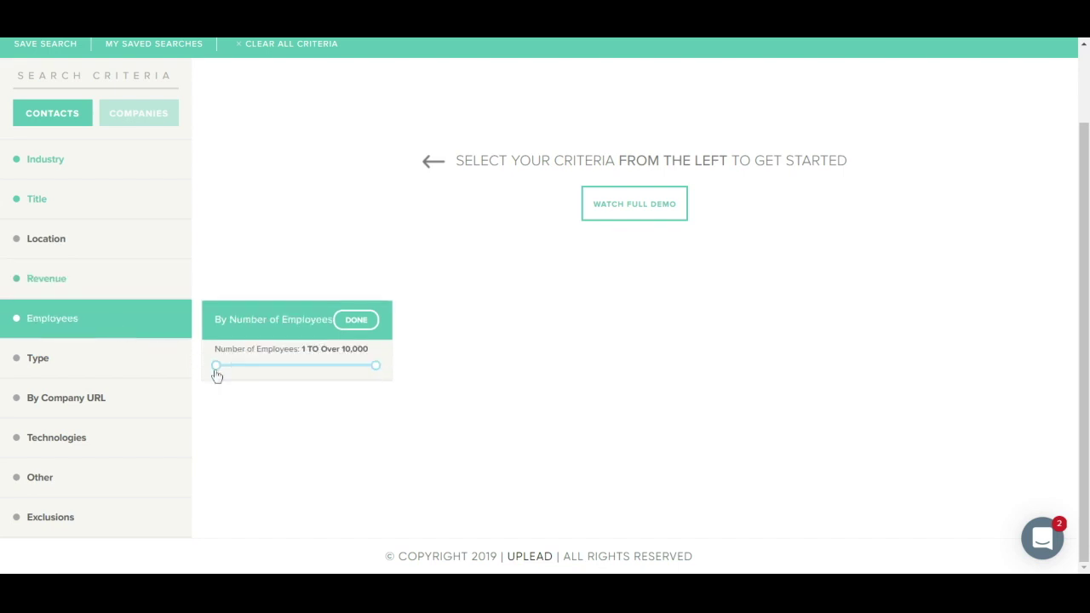
drag(217, 376, 268, 372)
drag(382, 362, 282, 366)
- Review the company type and Fortune ranking options, and narrow the Alexa ranking range from both ends
click(86, 370)
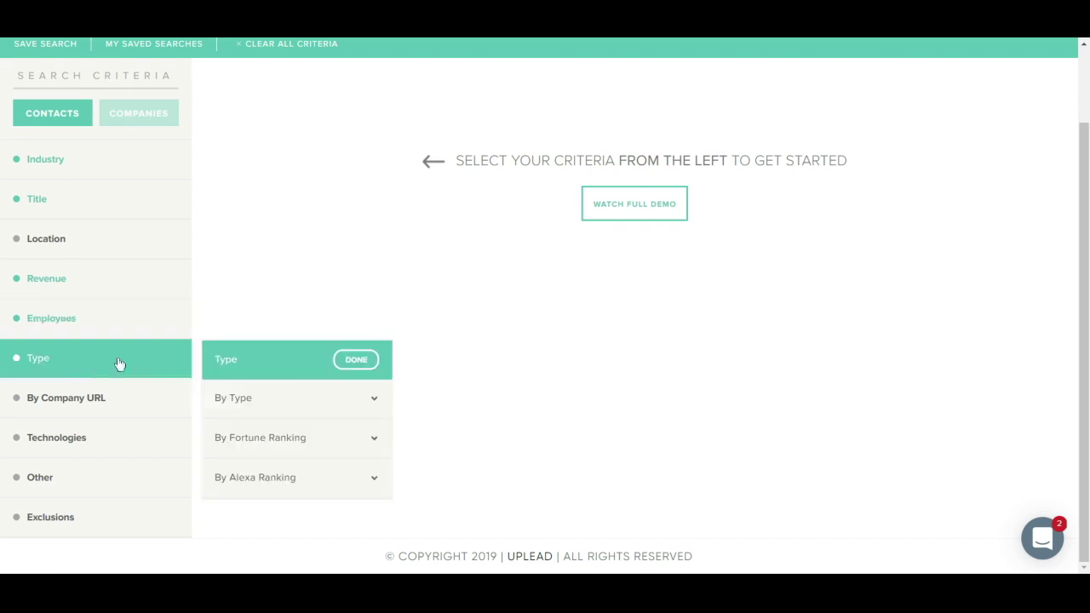
click(281, 403)
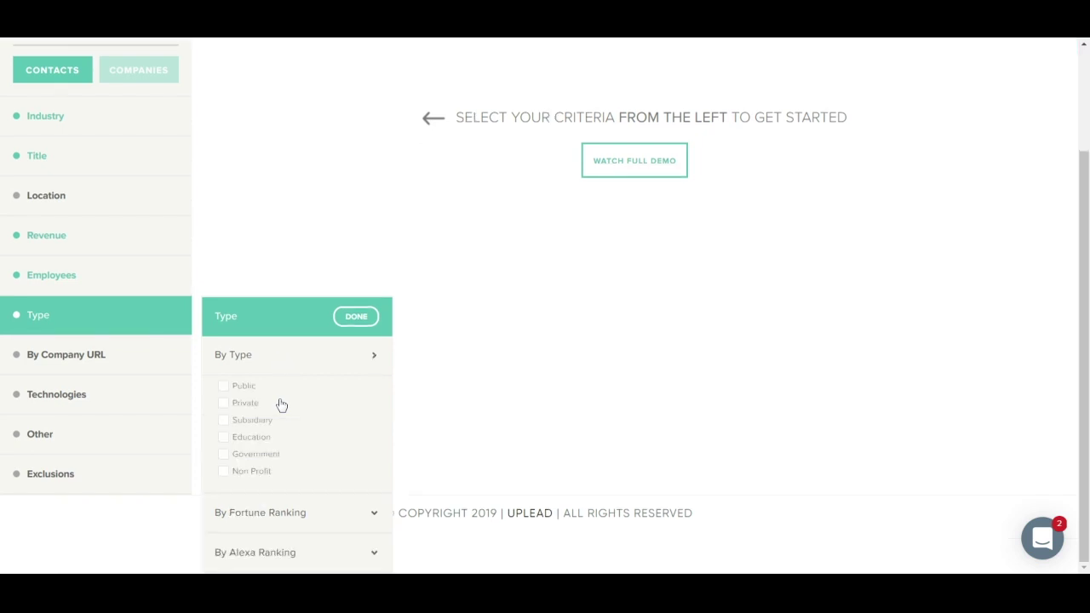
click(294, 516)
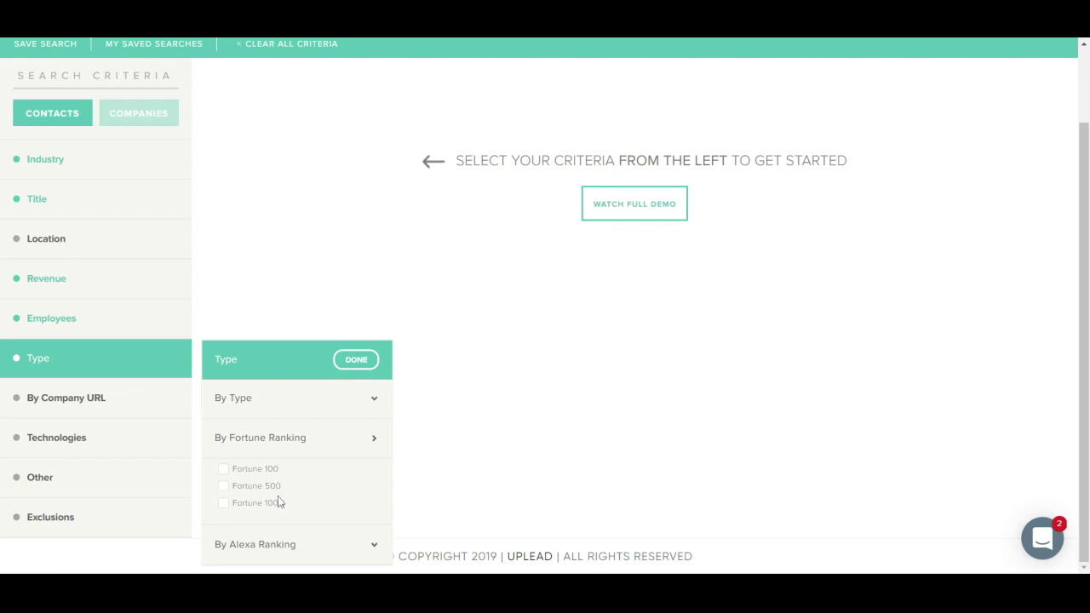
click(288, 547)
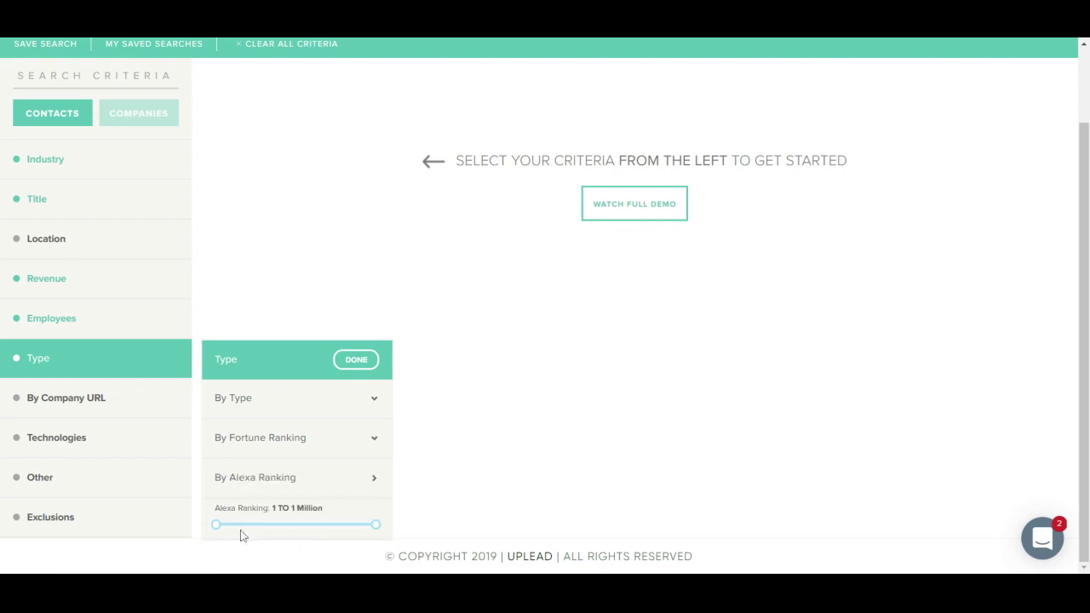
drag(217, 524, 241, 525)
drag(372, 525, 344, 524)
- Add amazon.com as the company URL criterion and open the Technologies criteria
click(90, 408)
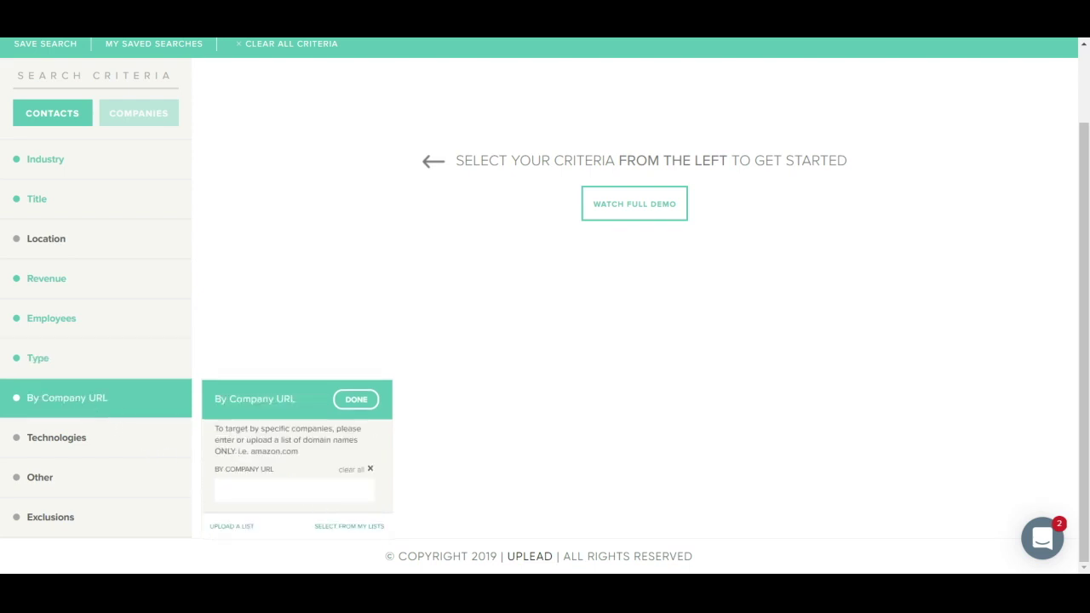
text(amazon.com)
click(97, 444)
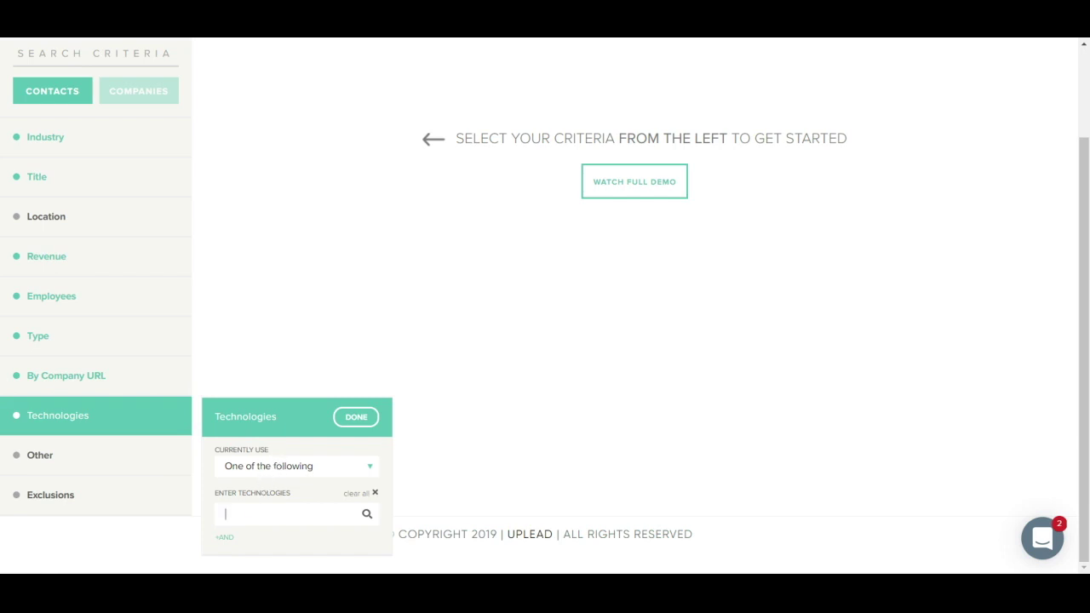
- Search the technology options for shopify, look through the suggestions, and close the Technologies criteria
text(shopify)
scroll(252, 511, down, 3)
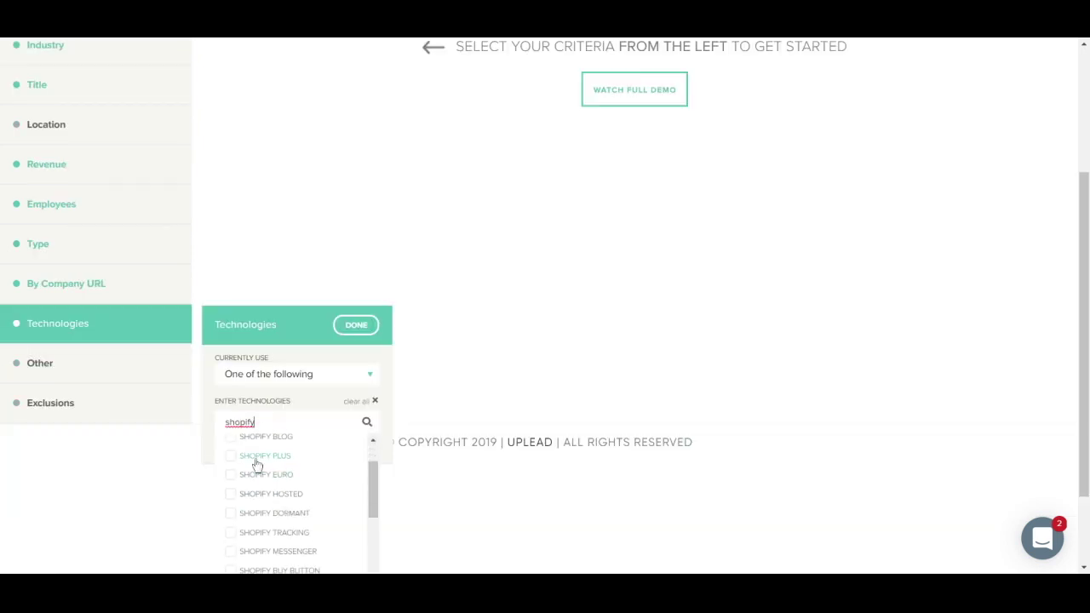
click(353, 335)
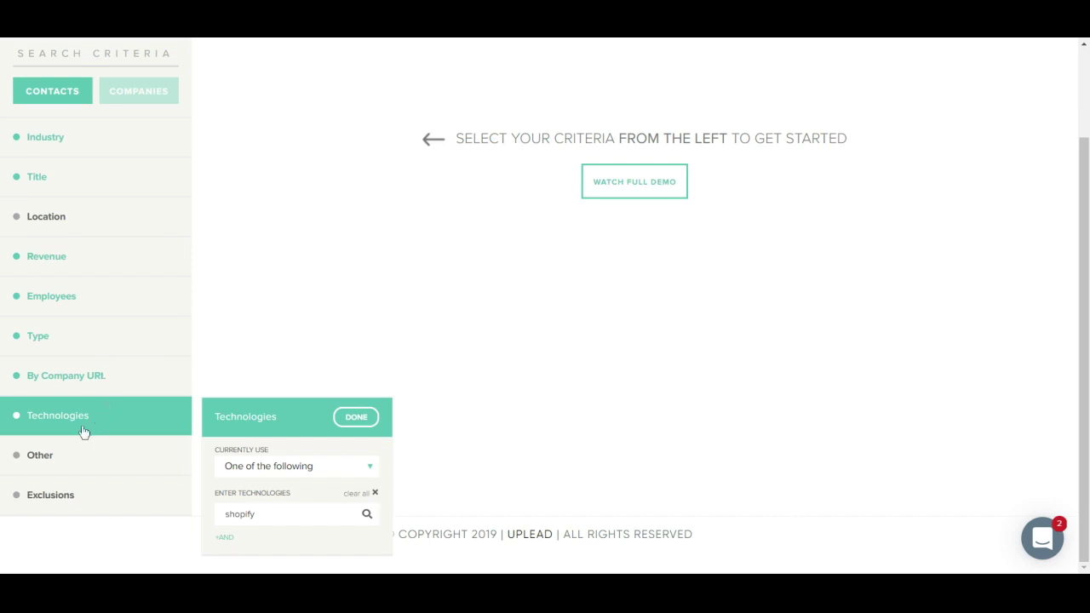
click(81, 429)
- Review the Presence of Social Links and Year Founded options under the Other criteria
click(59, 477)
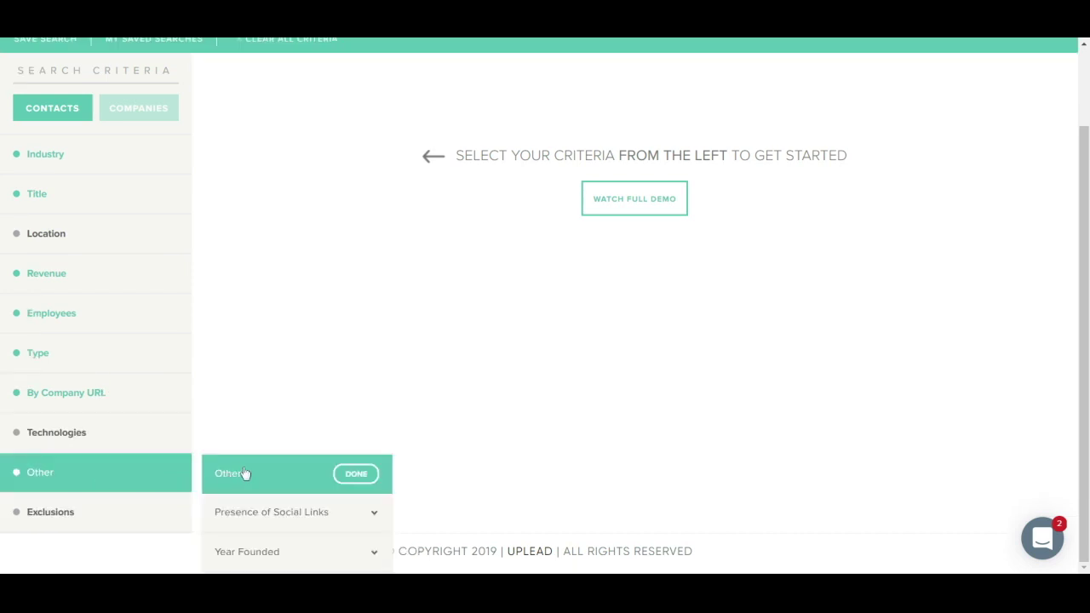
click(284, 512)
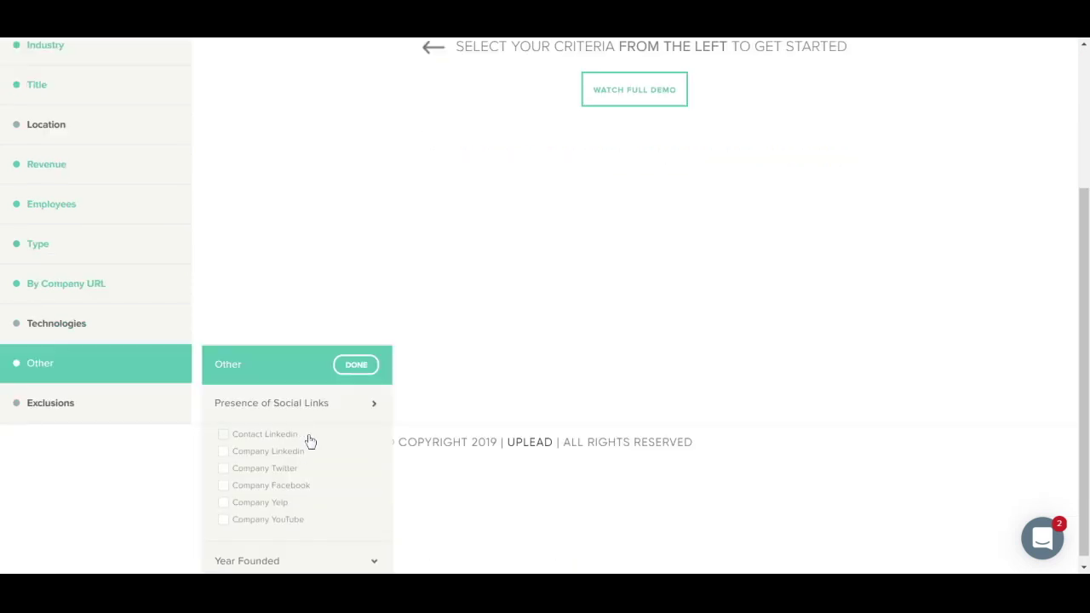
scroll(311, 439, down, 2)
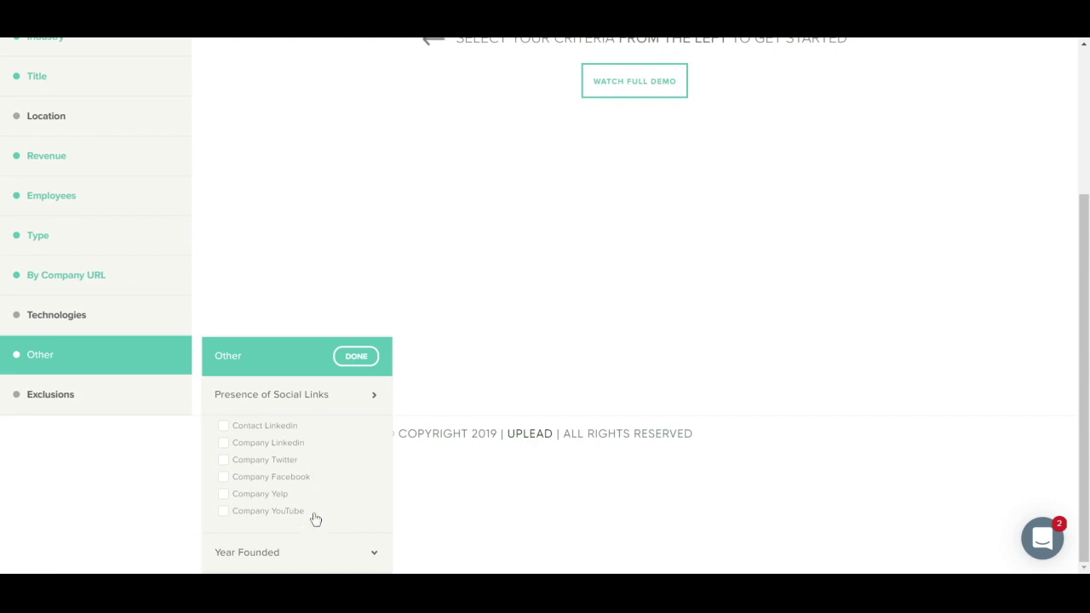
click(317, 552)
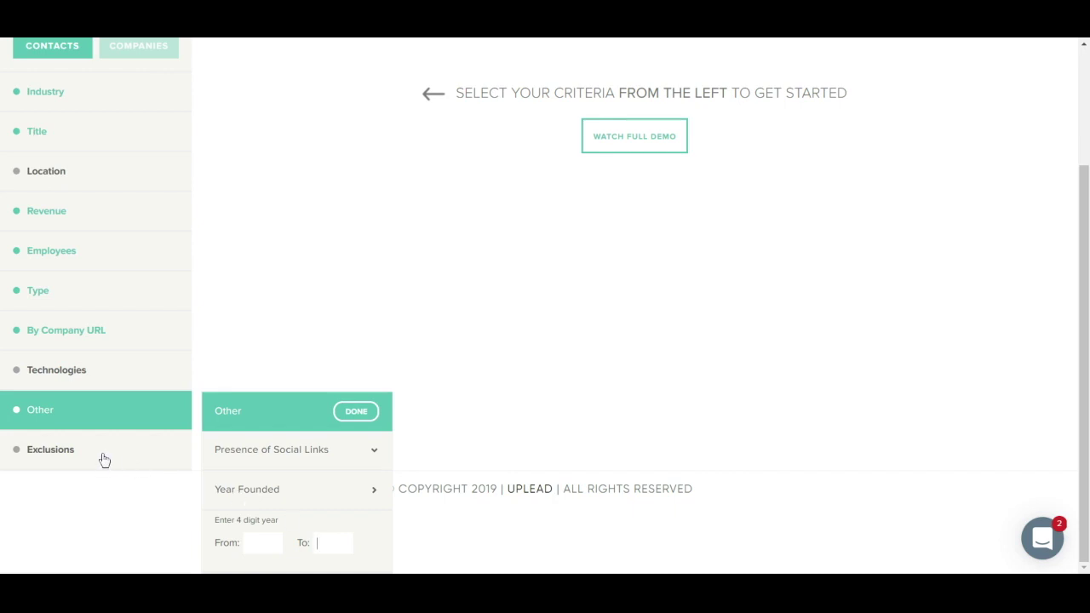
- In the Exclusions criteria, add owner as a keyword to exclude from the Title column
click(90, 524)
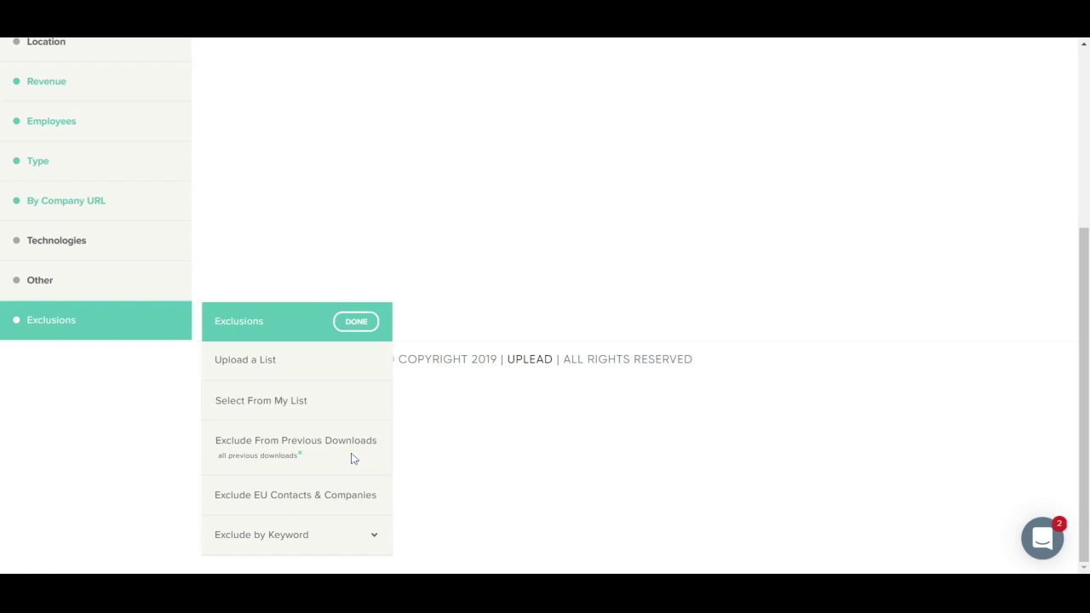
click(375, 540)
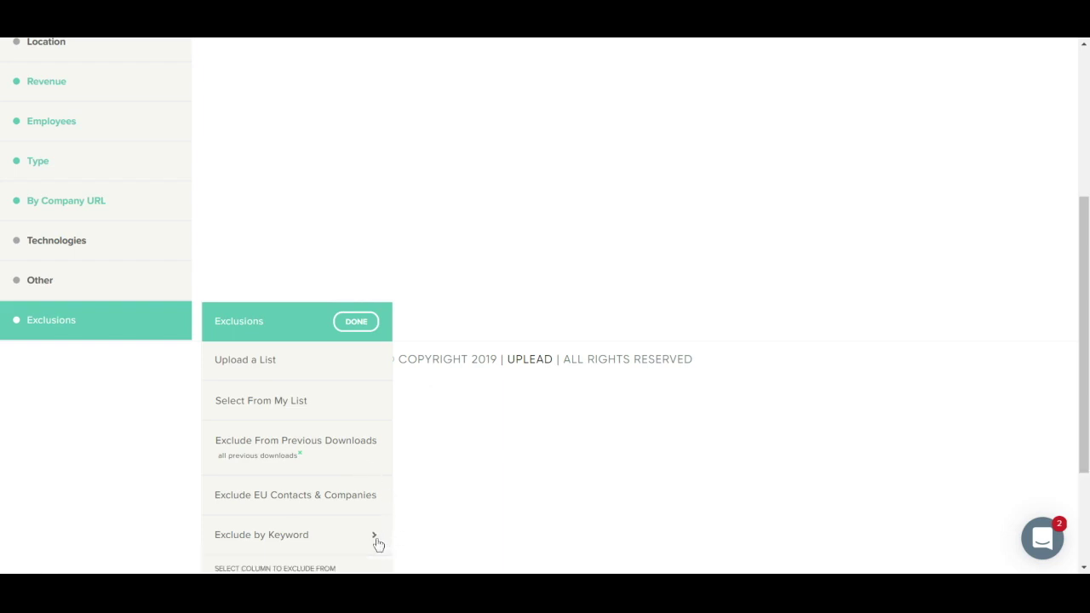
scroll(378, 544, down, 2)
scroll(281, 450, down, 1)
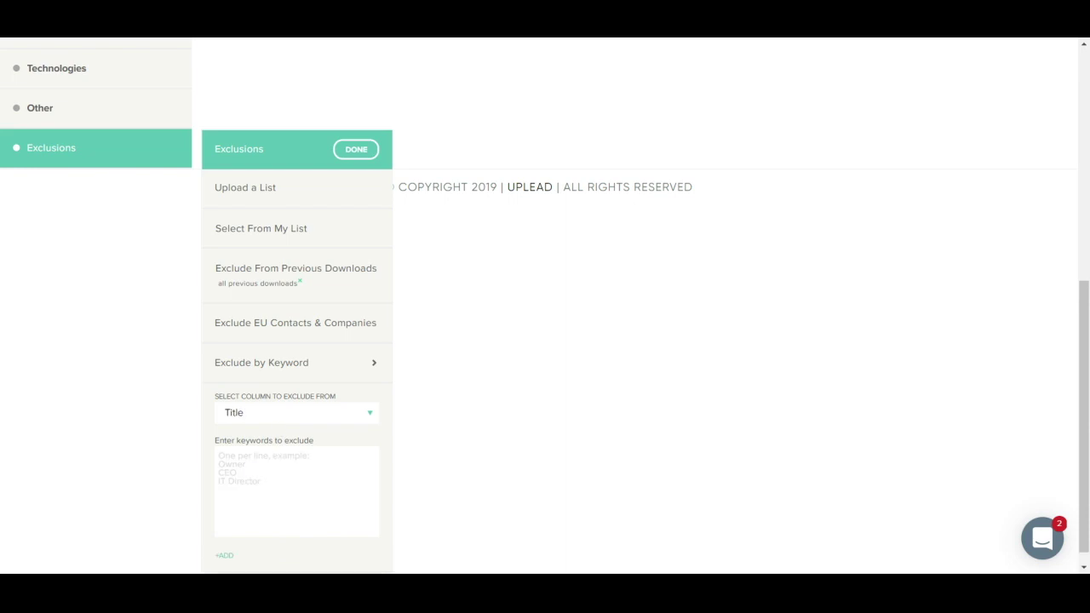
click(219, 456)
text(owne)
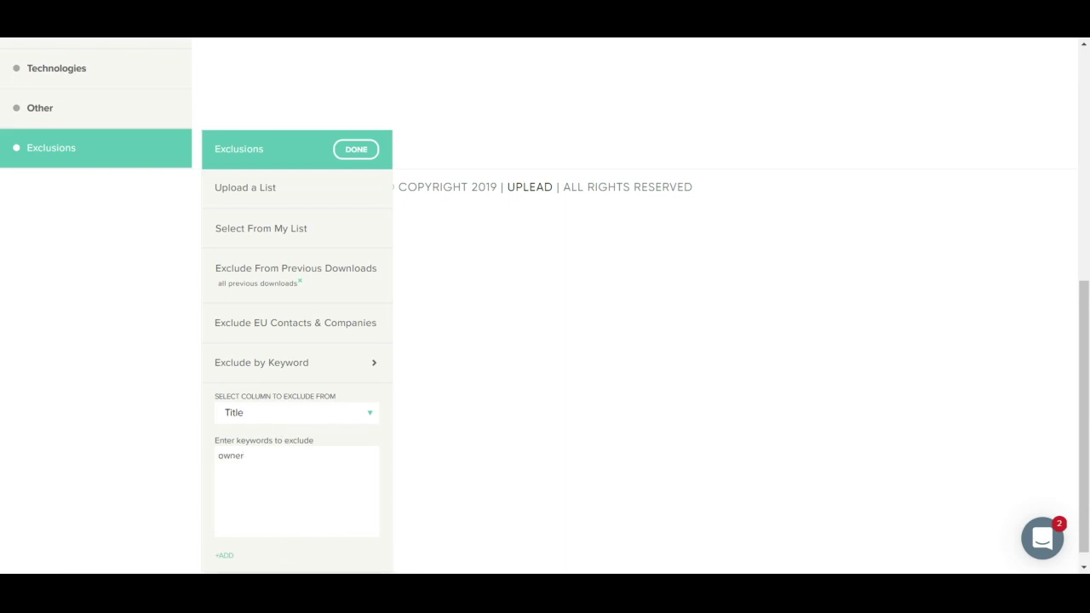
text(r)
scroll(243, 458, up, 1)
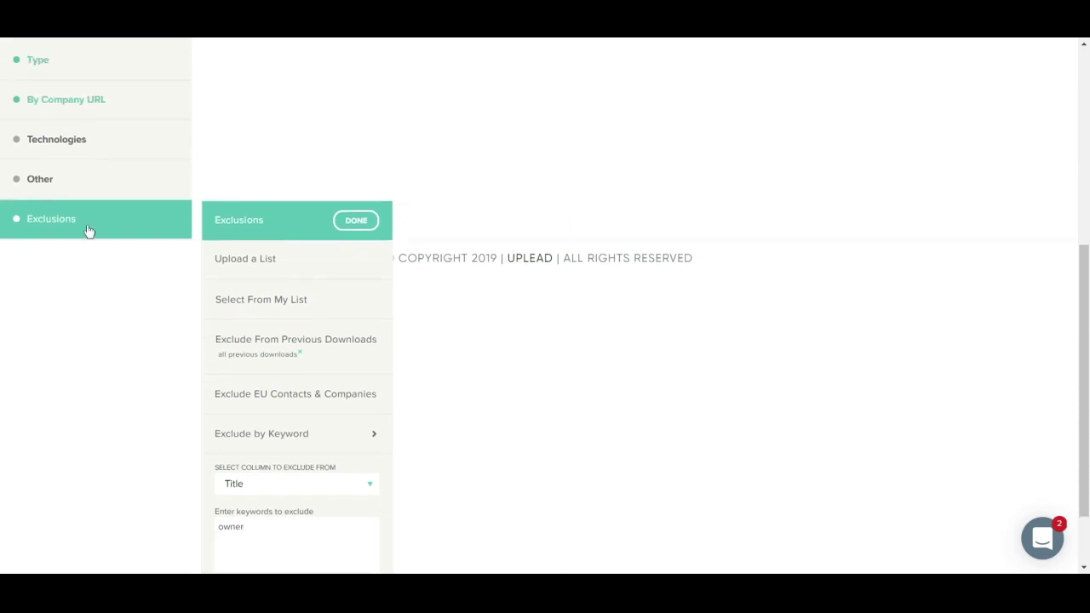
click(87, 230)
- Clear all search criteria and filter the contacts by the Retail industry category
scroll(260, 282, up, 1)
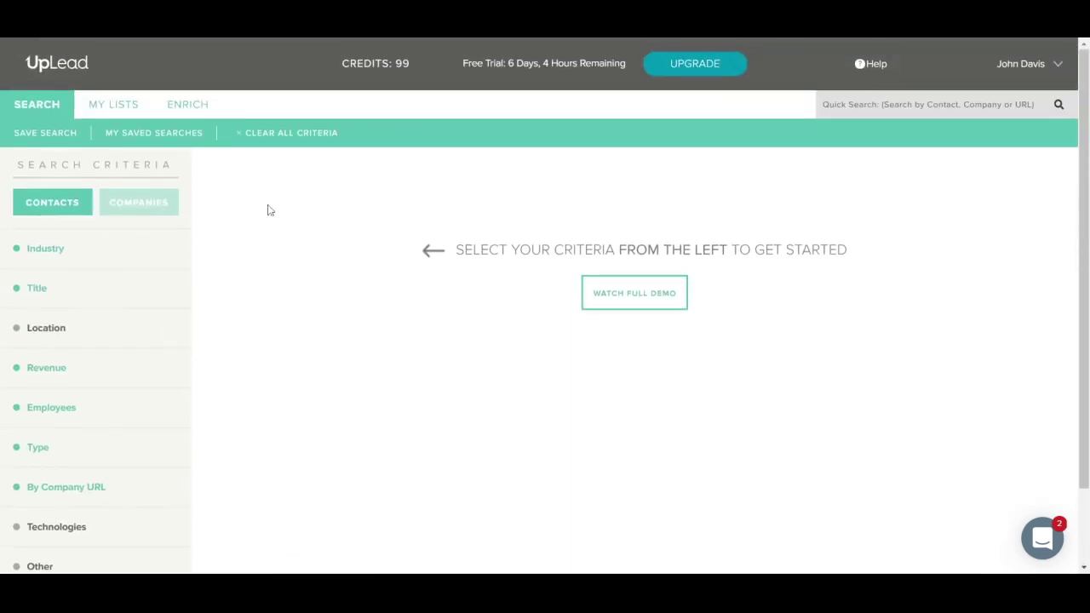
click(269, 144)
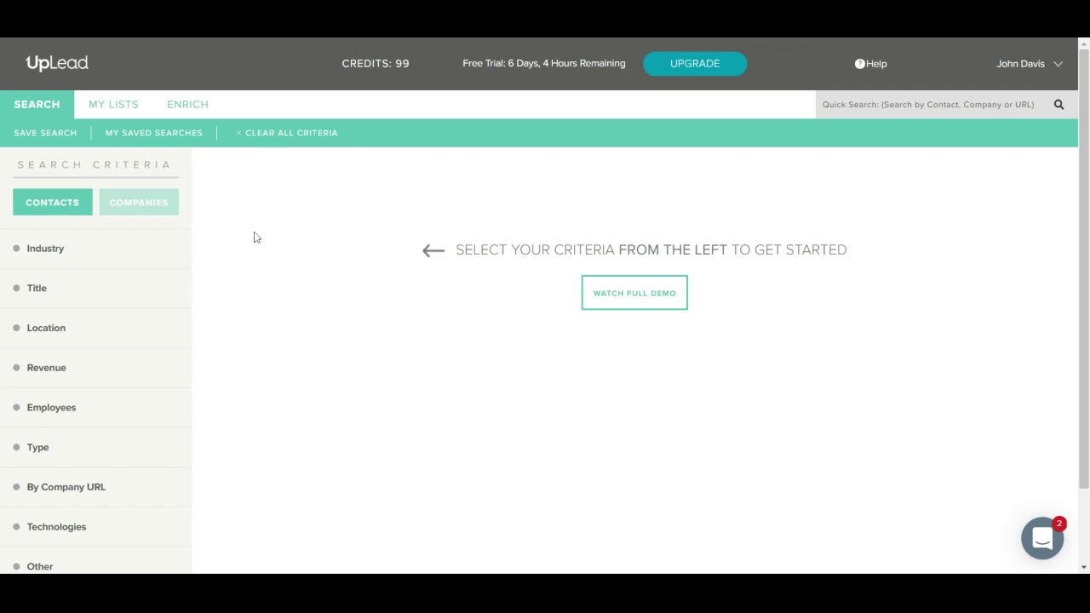
click(80, 256)
click(263, 294)
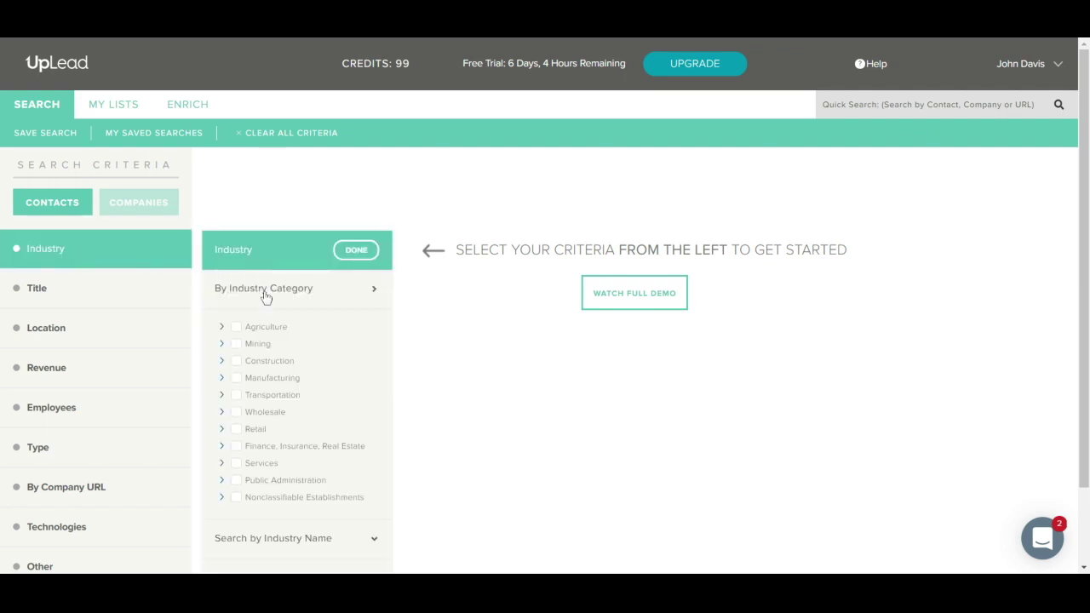
click(237, 430)
click(361, 254)
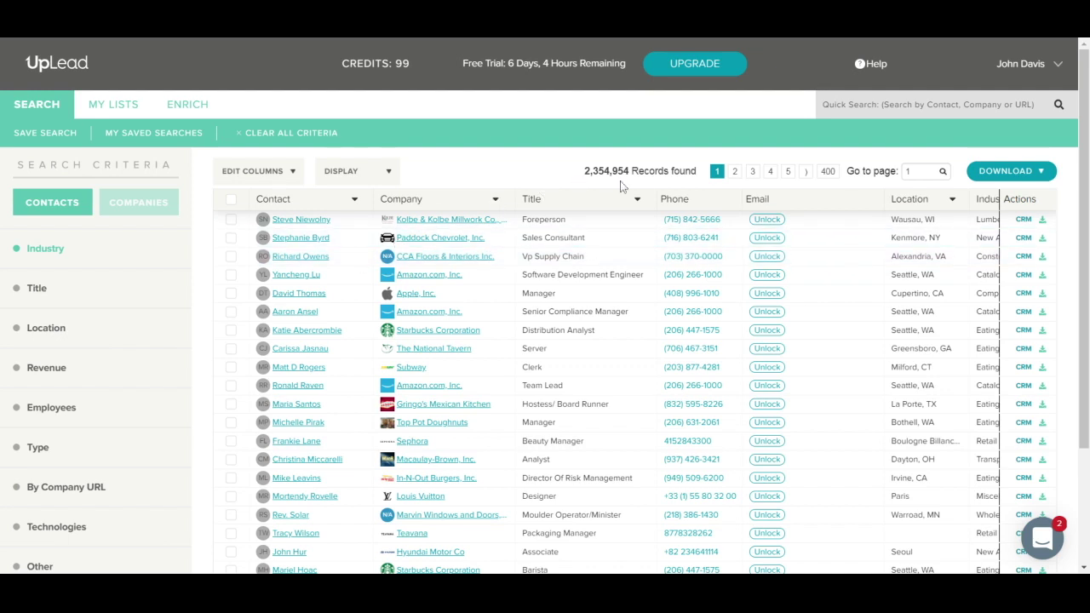
- Narrow the contact results to job titles that include the keyword marketing
click(92, 292)
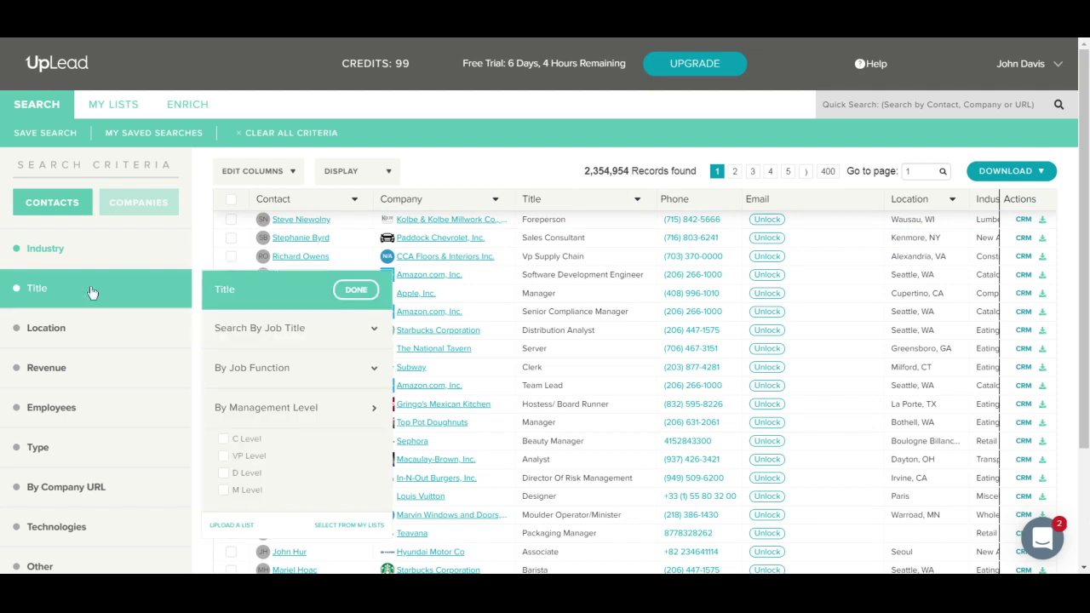
click(267, 338)
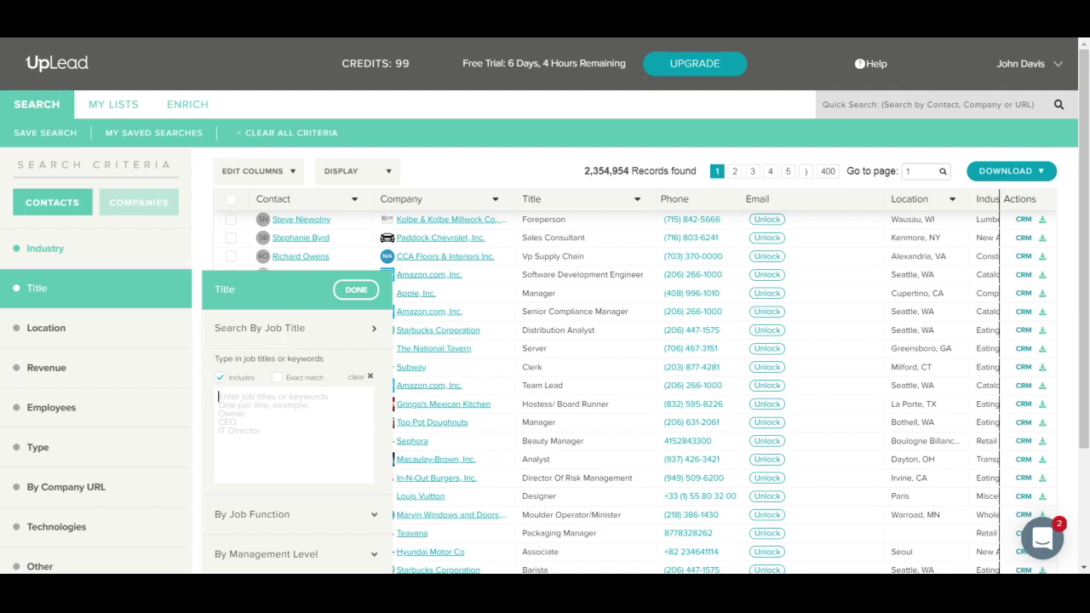
text(marketing)
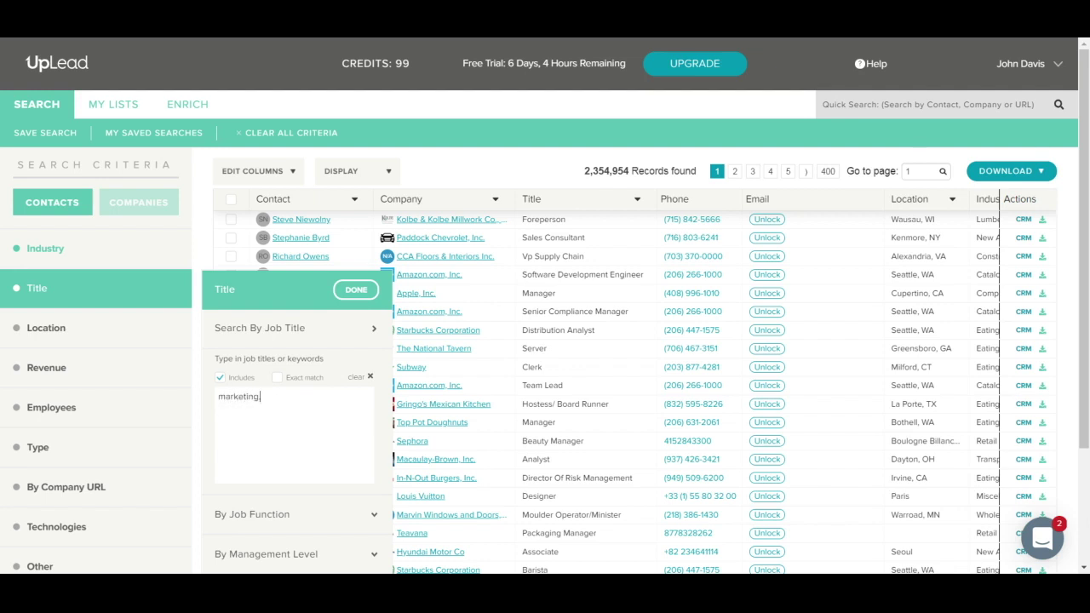
click(364, 297)
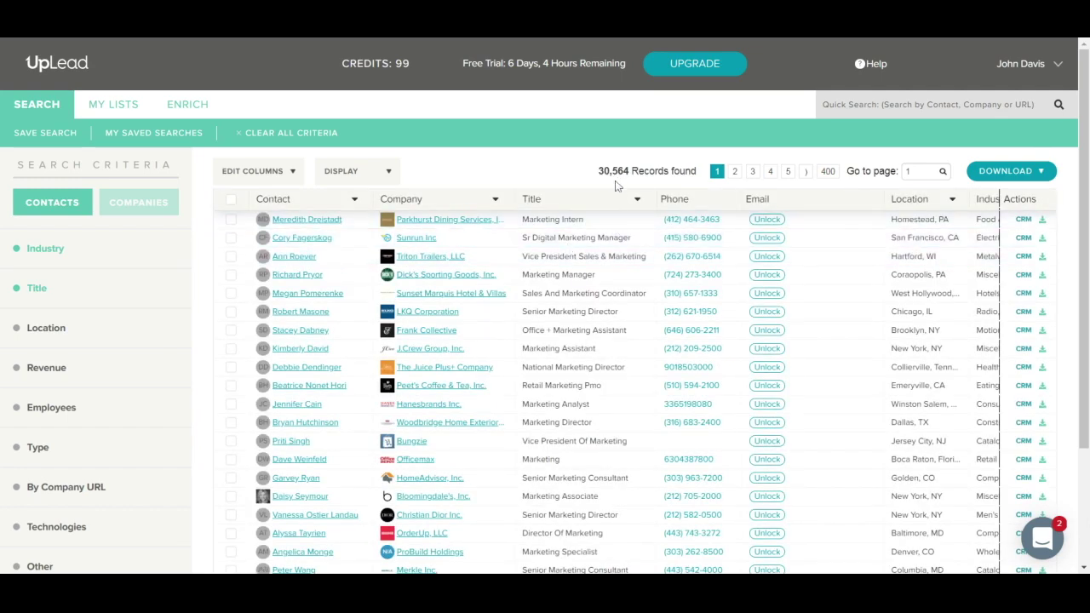
- Save the current search under the name "marketing 2020"
click(39, 138)
text(mar)
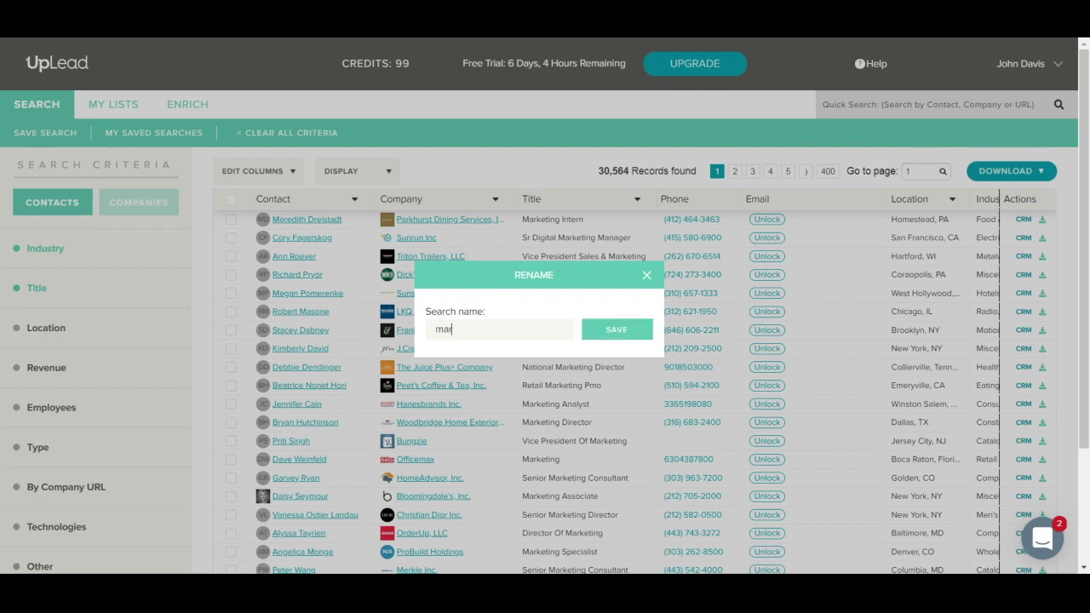
text(keting 2020)
click(619, 331)
- Check the list of saved searches, view the first contact's profile from the results, and return to the contact results
click(155, 138)
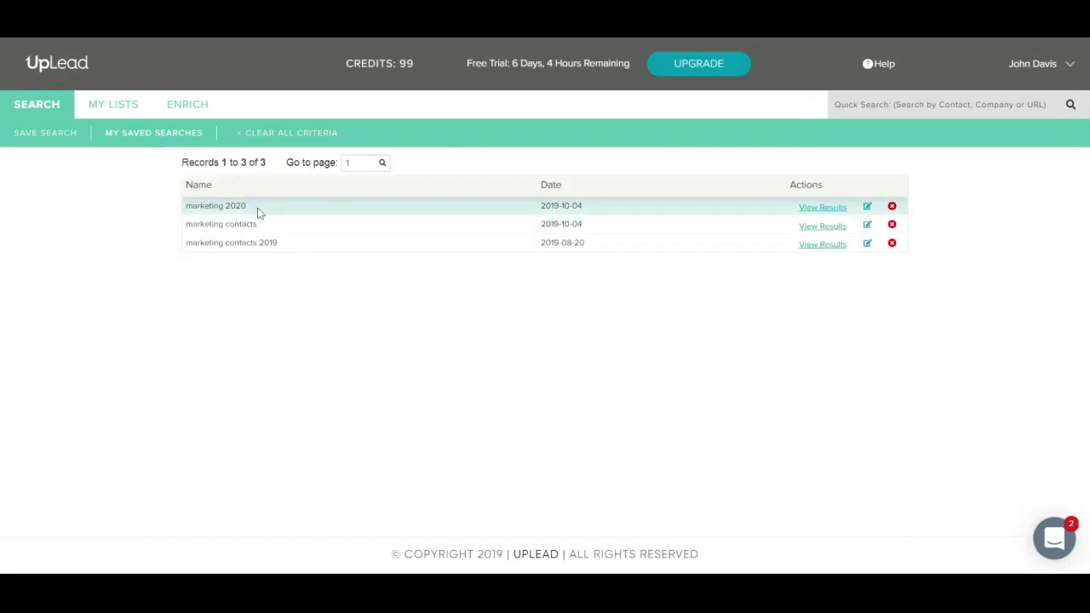
click(42, 114)
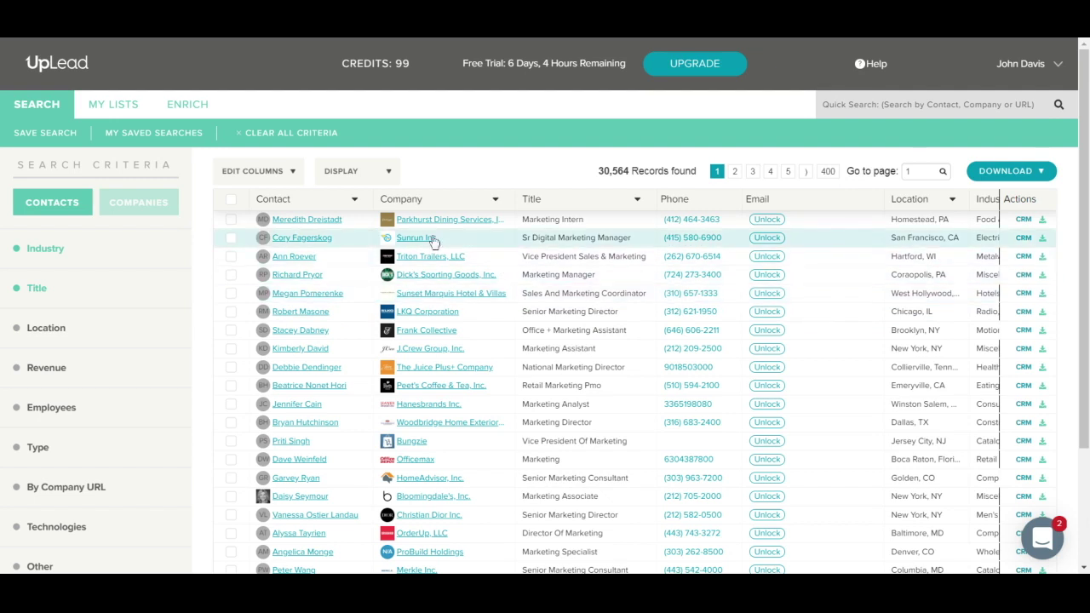
click(312, 222)
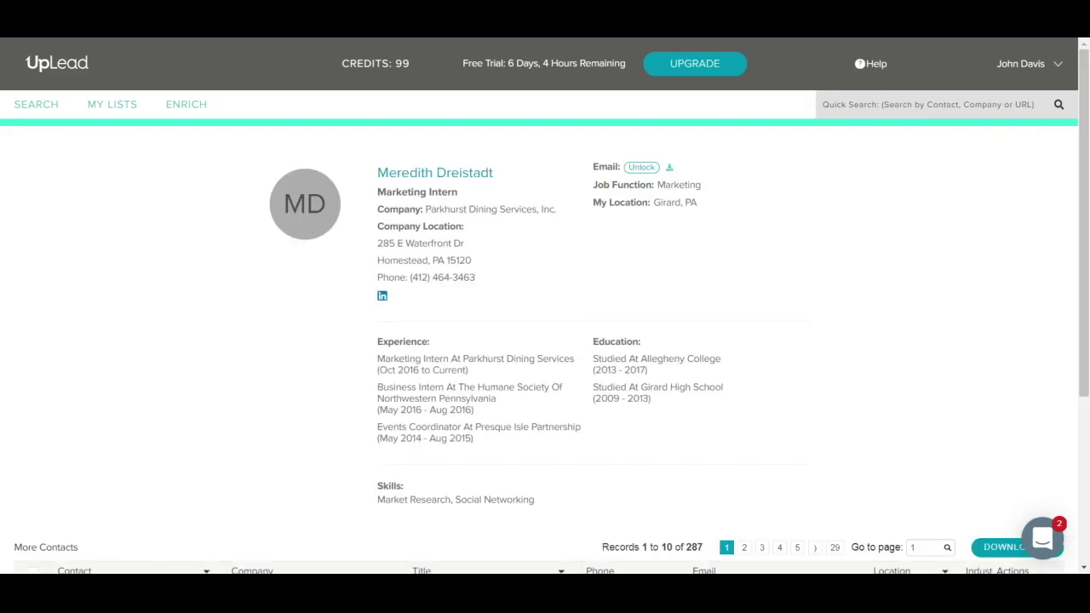
click(32, 58)
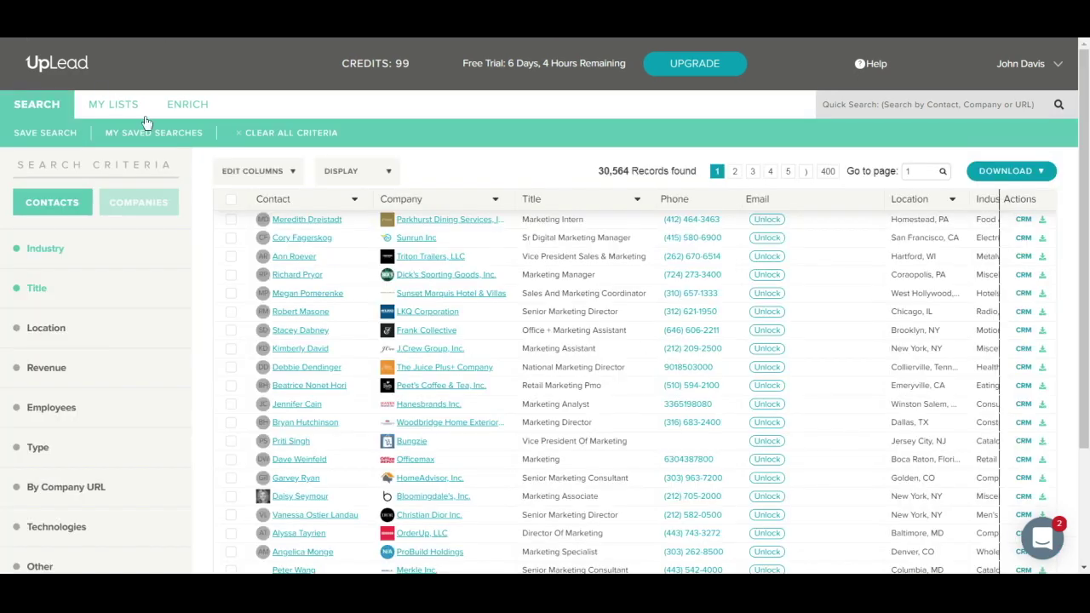
- Review the Peet's Coffee & Tea company profile, including its technologies, competitors and contacts, and return to the contact results
click(449, 388)
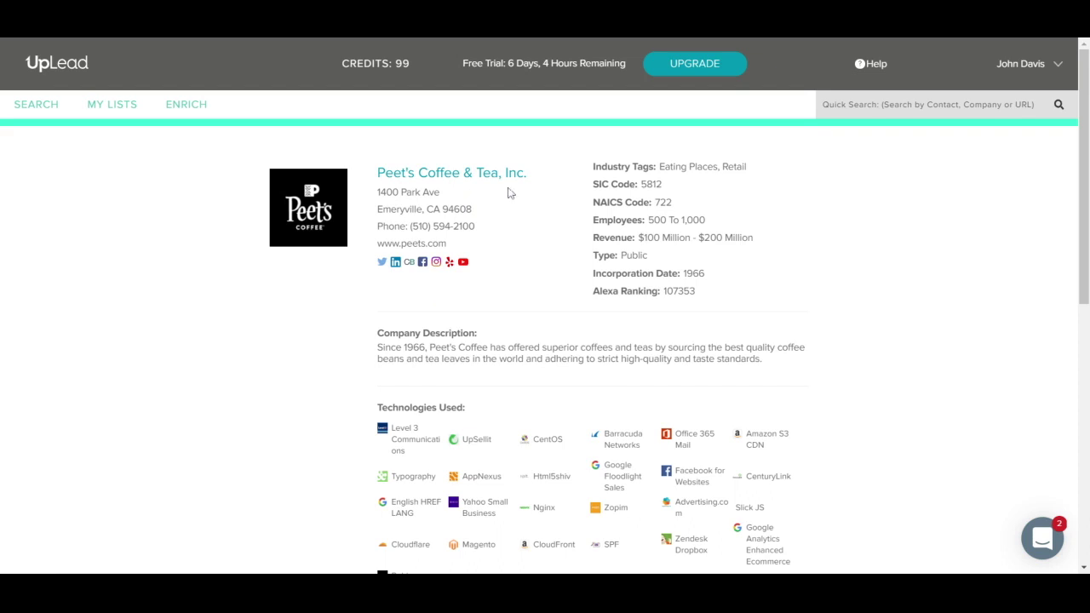
scroll(442, 316, down, 1)
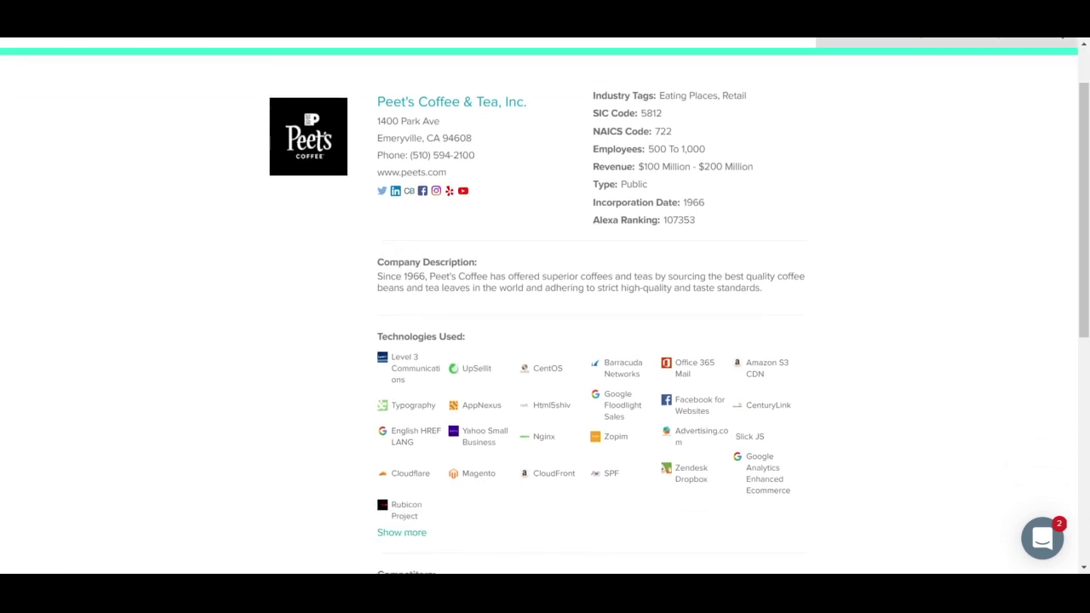
scroll(365, 312, down, 1)
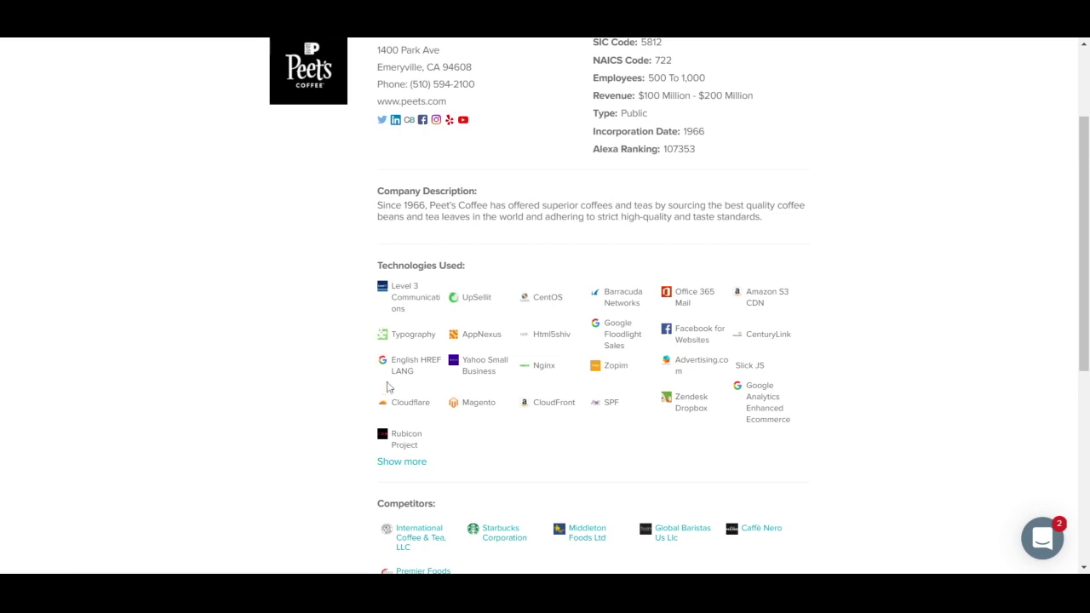
scroll(386, 392, down, 1)
scroll(366, 353, down, 2)
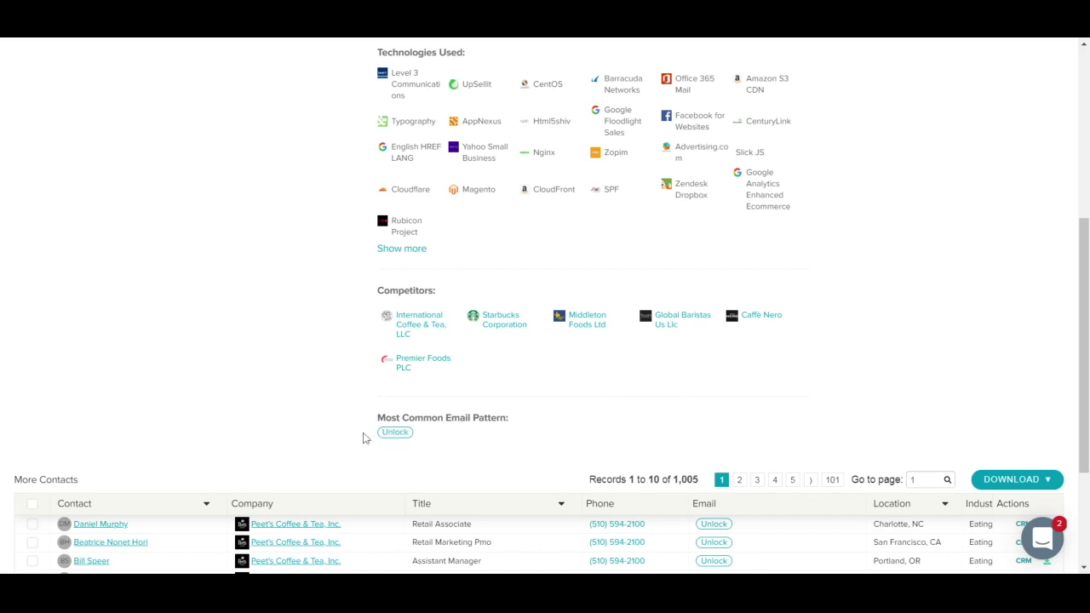
scroll(364, 437, up, 1)
scroll(364, 437, up, 5)
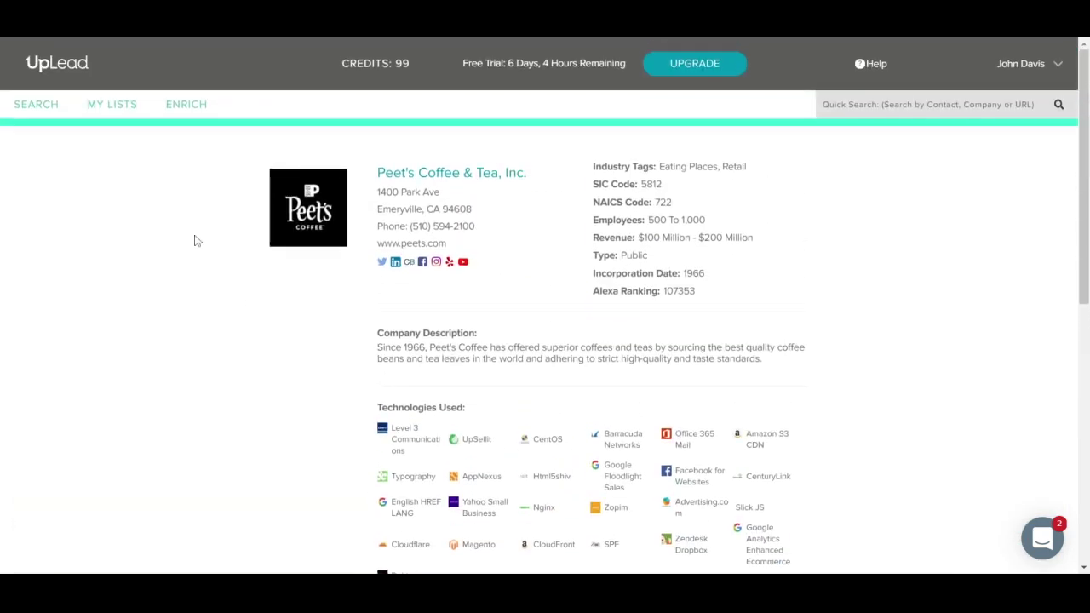
click(36, 114)
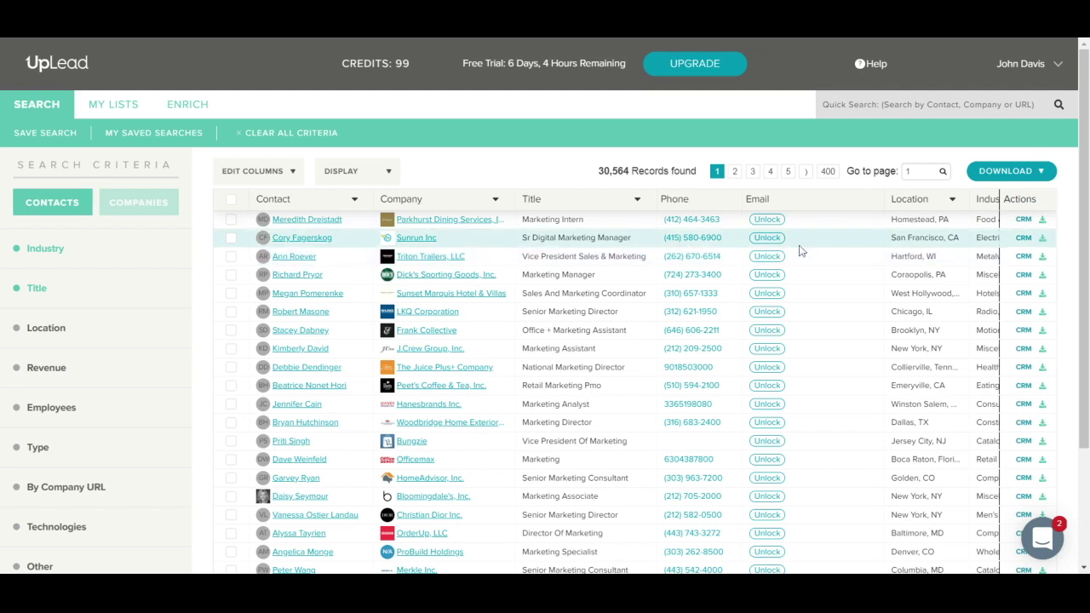
- Review the upgrade plans with their prices and features, and return to the contact results
click(696, 77)
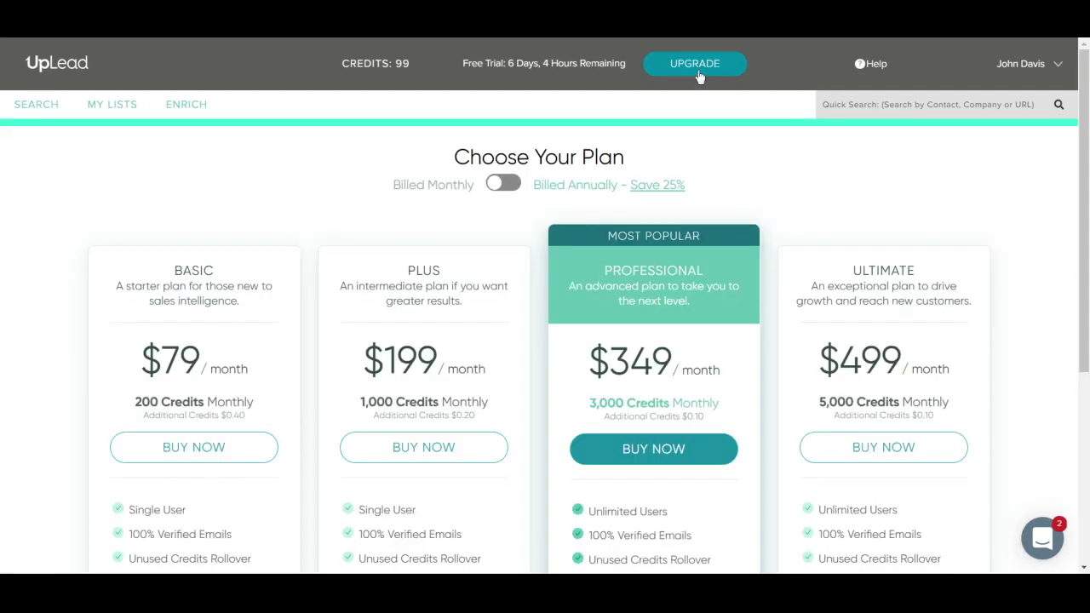
scroll(102, 186, down, 1)
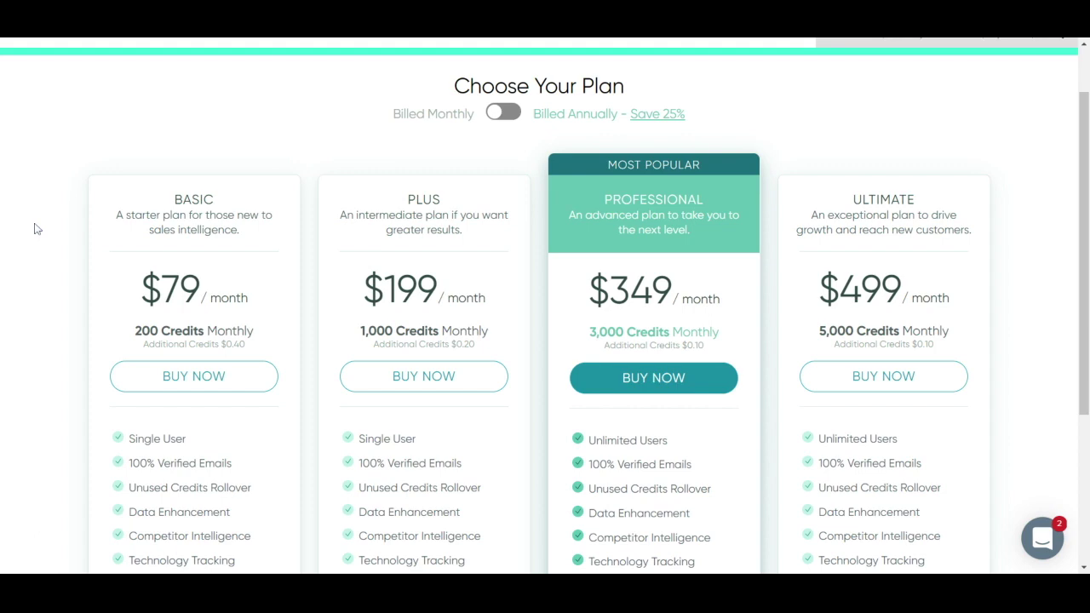
scroll(34, 228, up, 2)
click(32, 111)
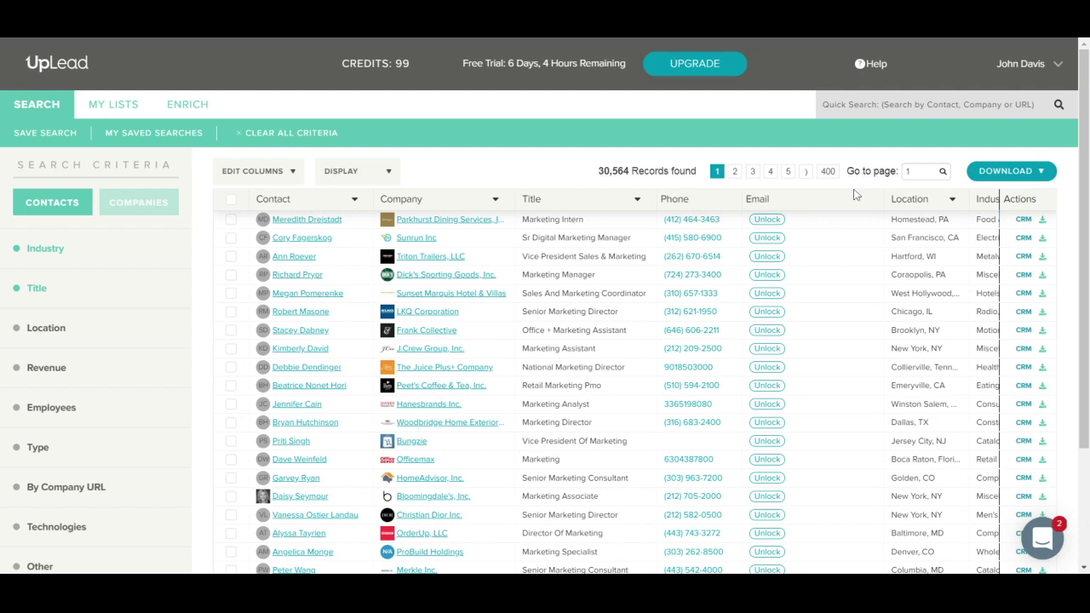
- Download 20 leads from the contact results as an Excel file, including only contacts with valid emails
click(1042, 172)
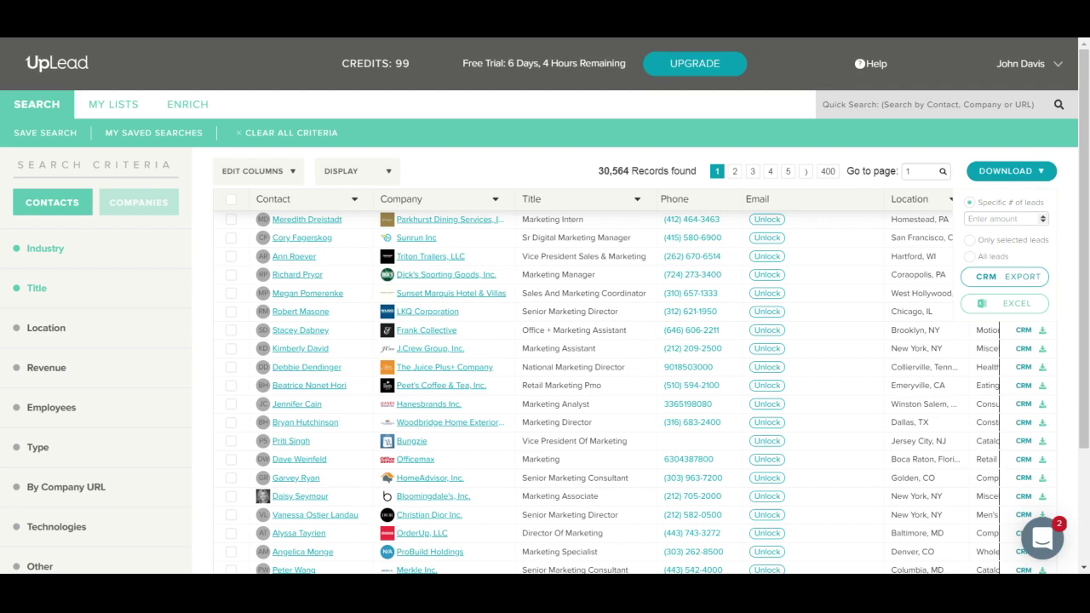
click(1000, 219)
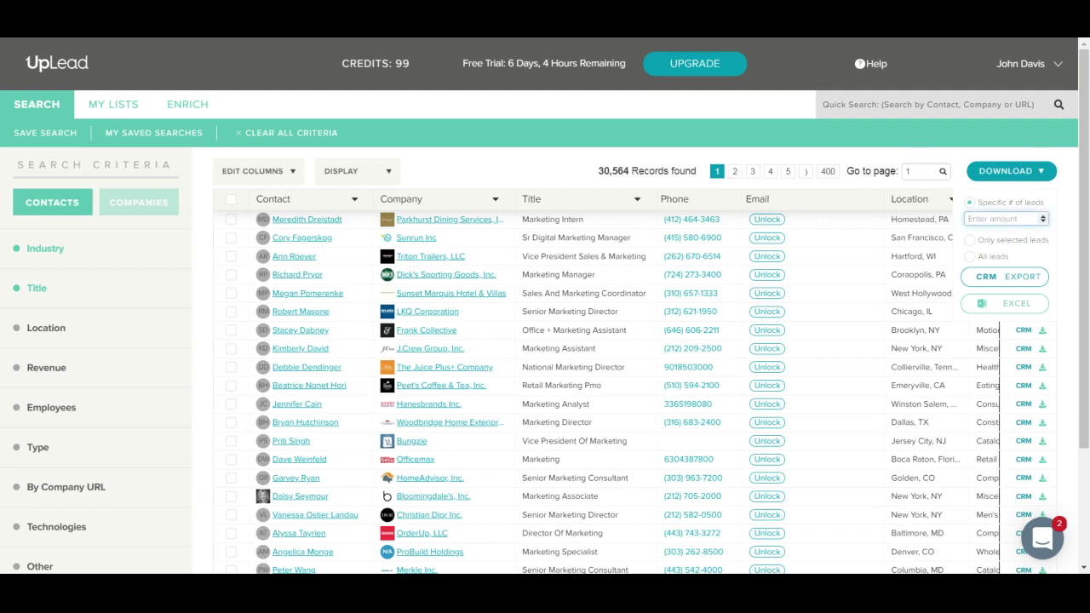
text(20)
click(1003, 308)
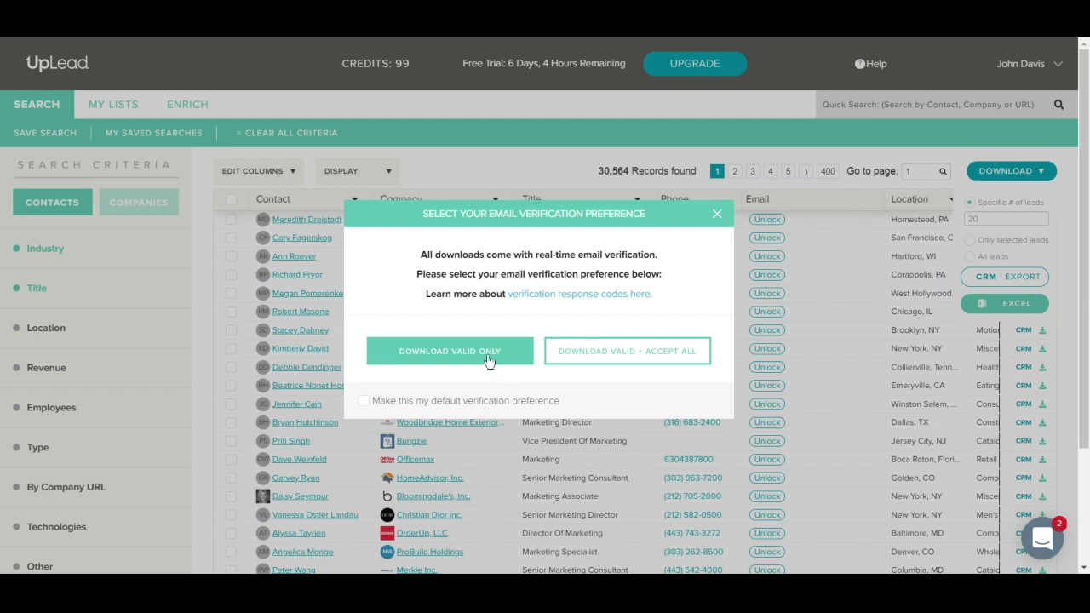
click(490, 361)
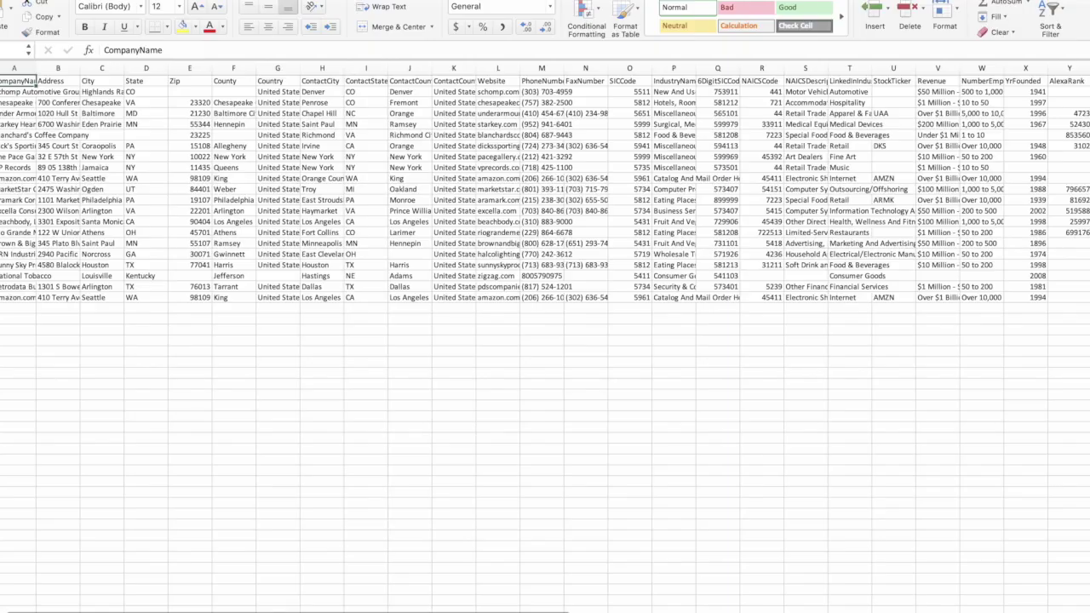
- Switch to the exported leads spreadsheet in Excel and examine its company and contact columns across the sheet
scroll(545, 188, right, 10)
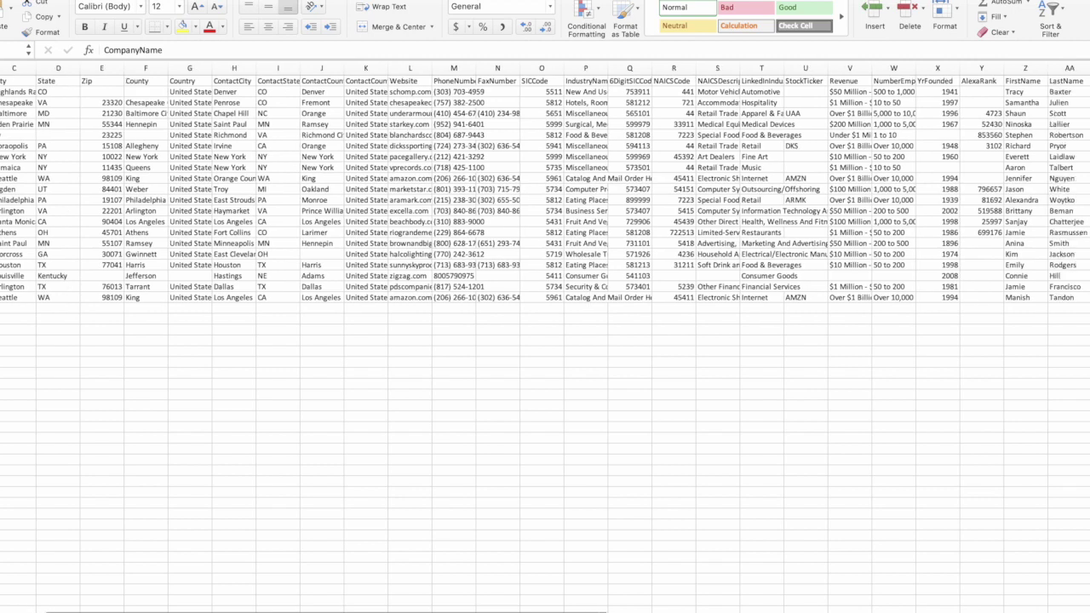
scroll(744, 610, right, 10)
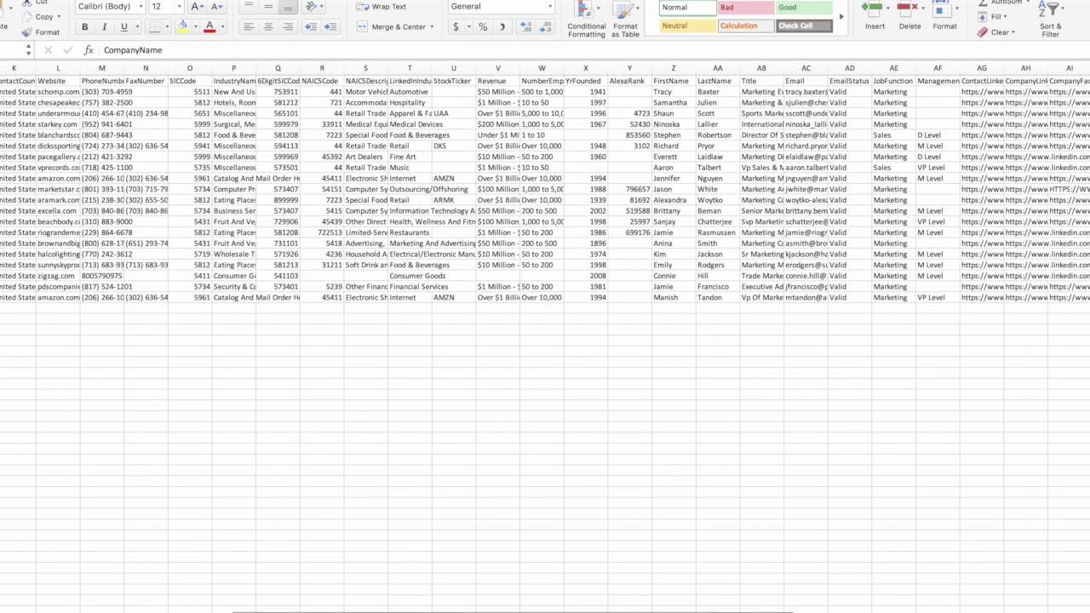
drag(743, 610, 948, 601)
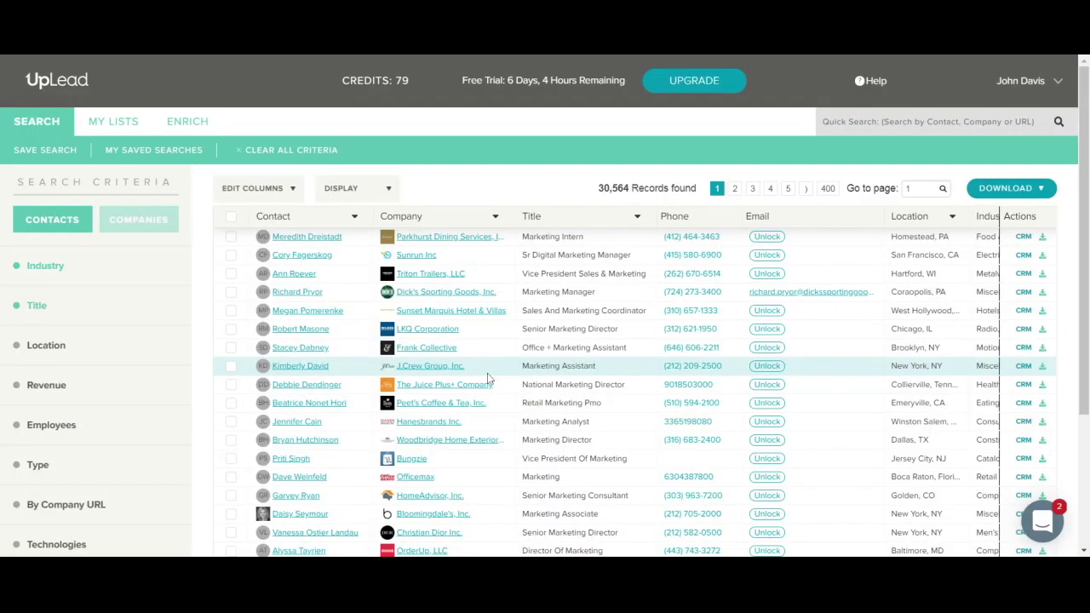
- Clear all search criteria and view the account's download history
click(284, 162)
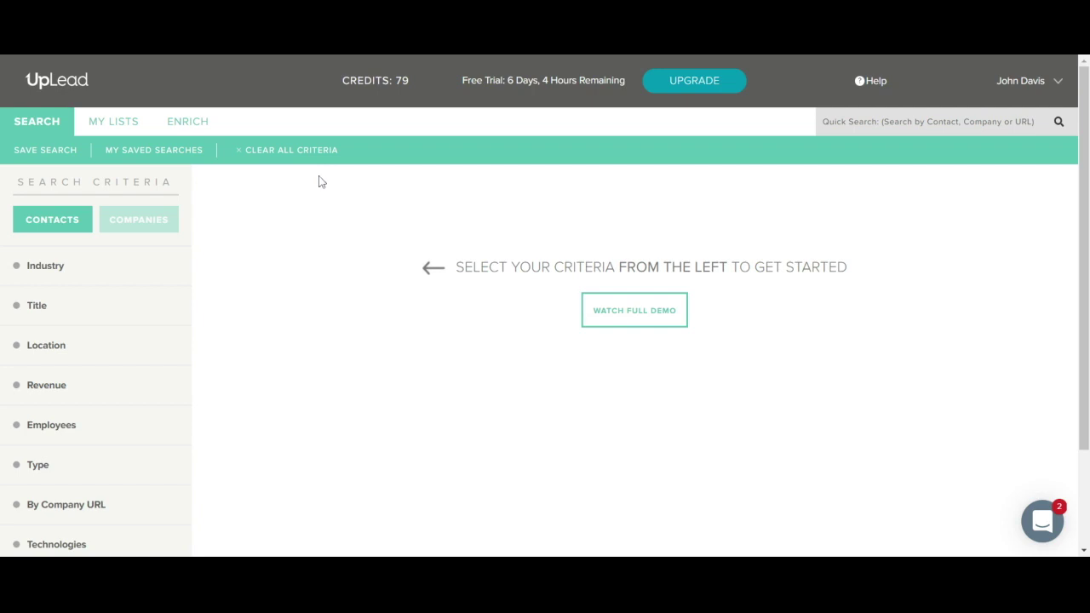
click(1058, 87)
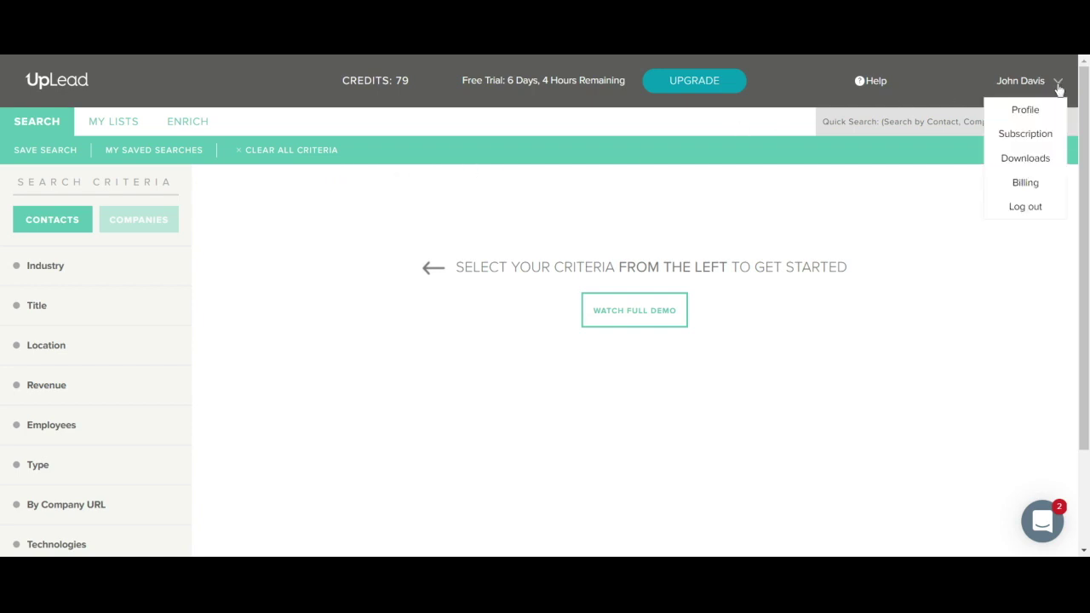
click(1048, 160)
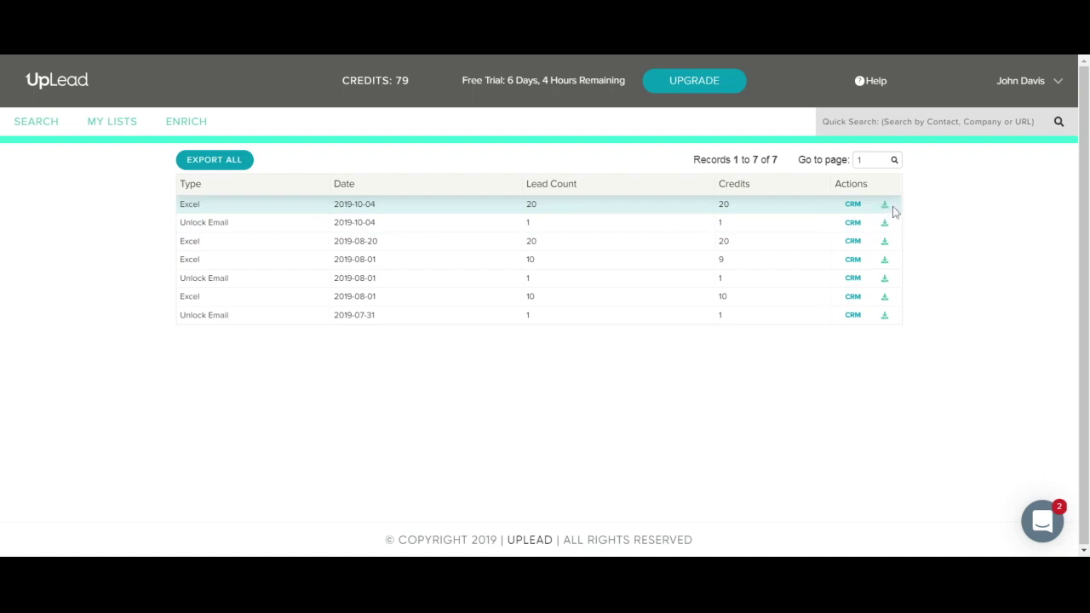
- Return to the search page and run a quick search for salesforce.com
click(25, 128)
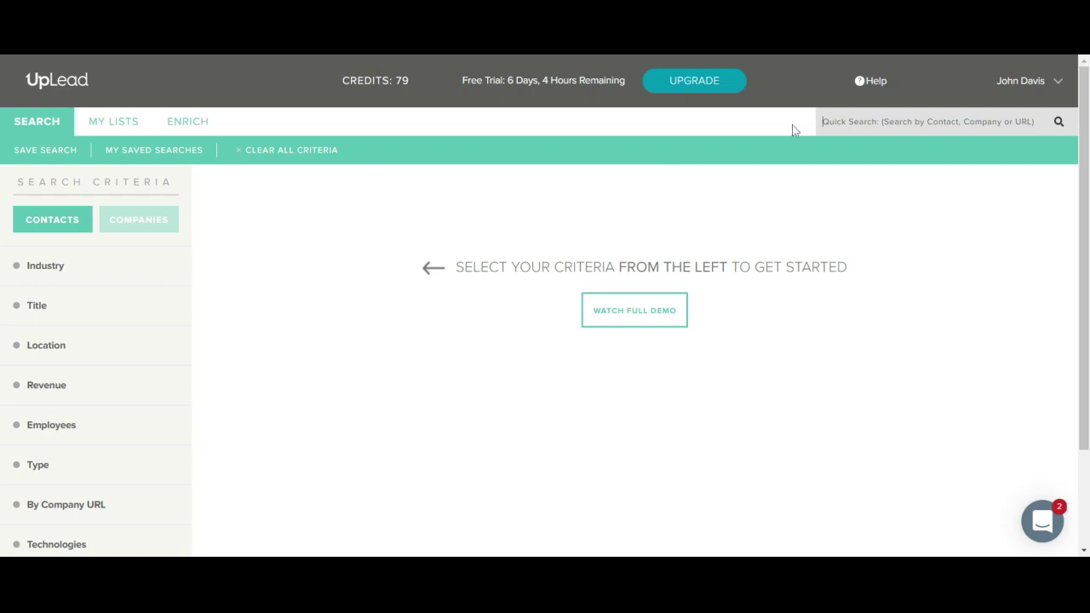
text(sa)
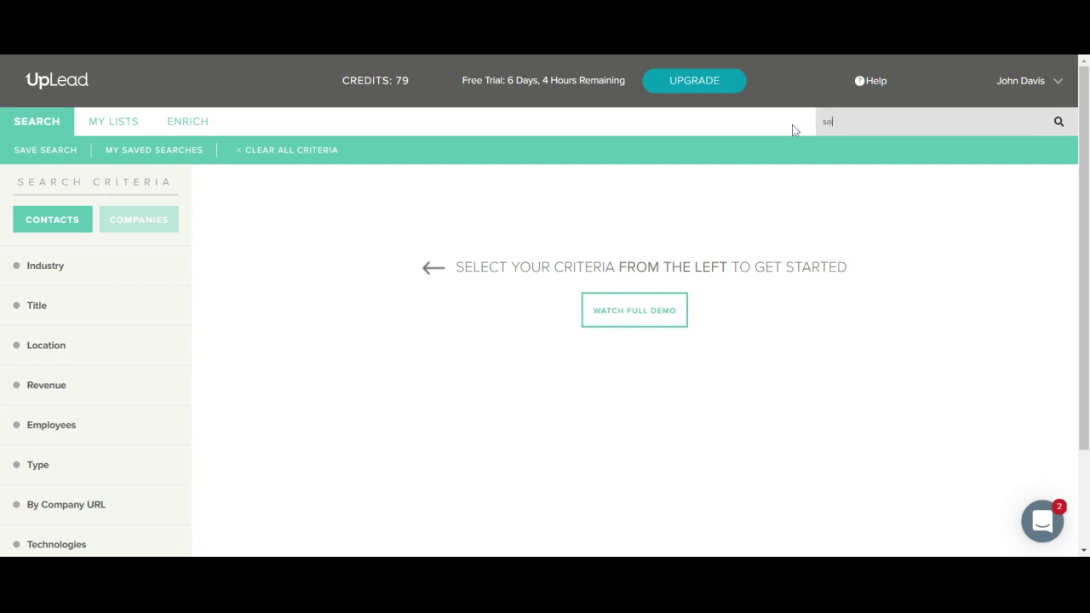
text(lesforce.com)
key(Return)
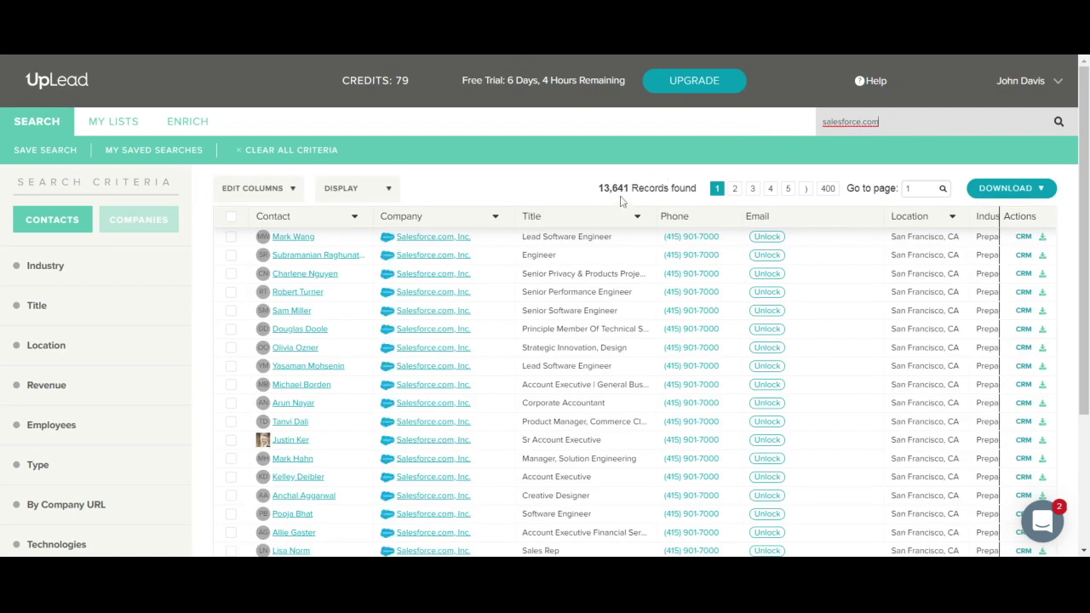
- Check the saved lists page, and review the account profile settings including the available CRM integrations
click(114, 128)
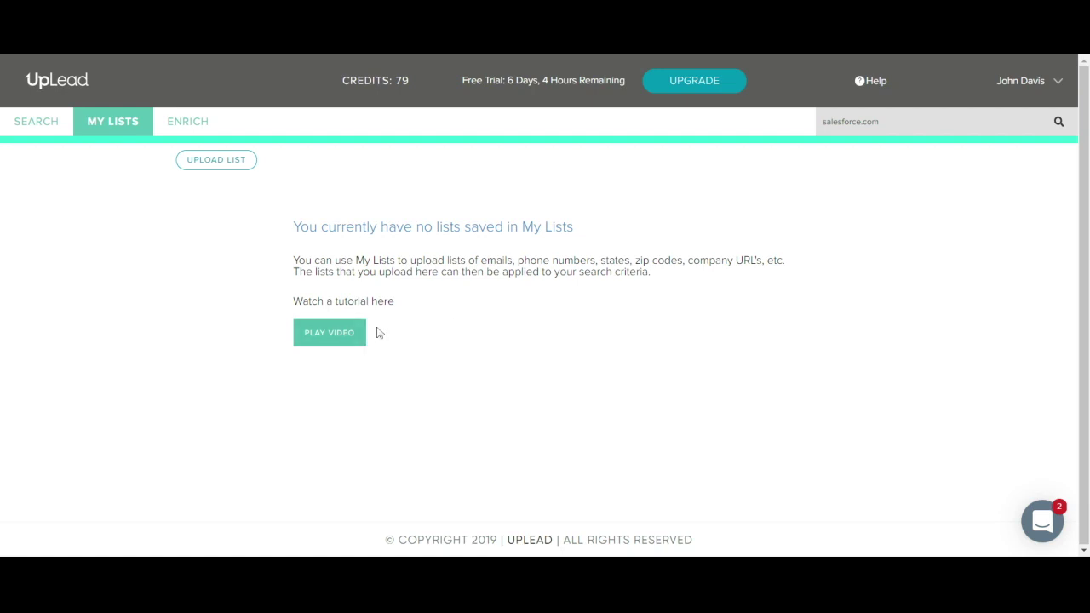
click(1059, 88)
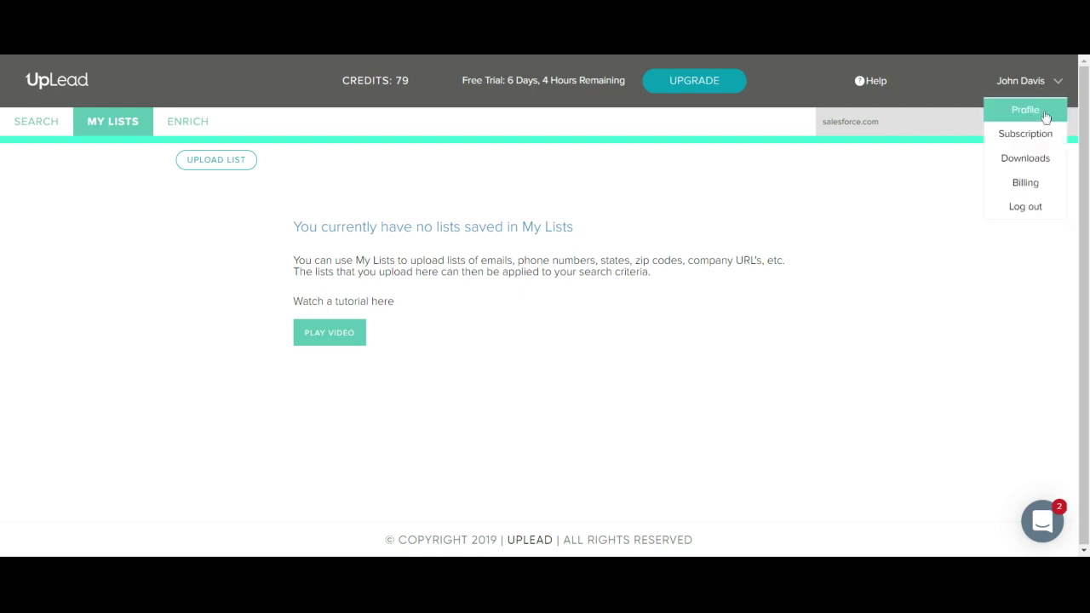
click(1049, 115)
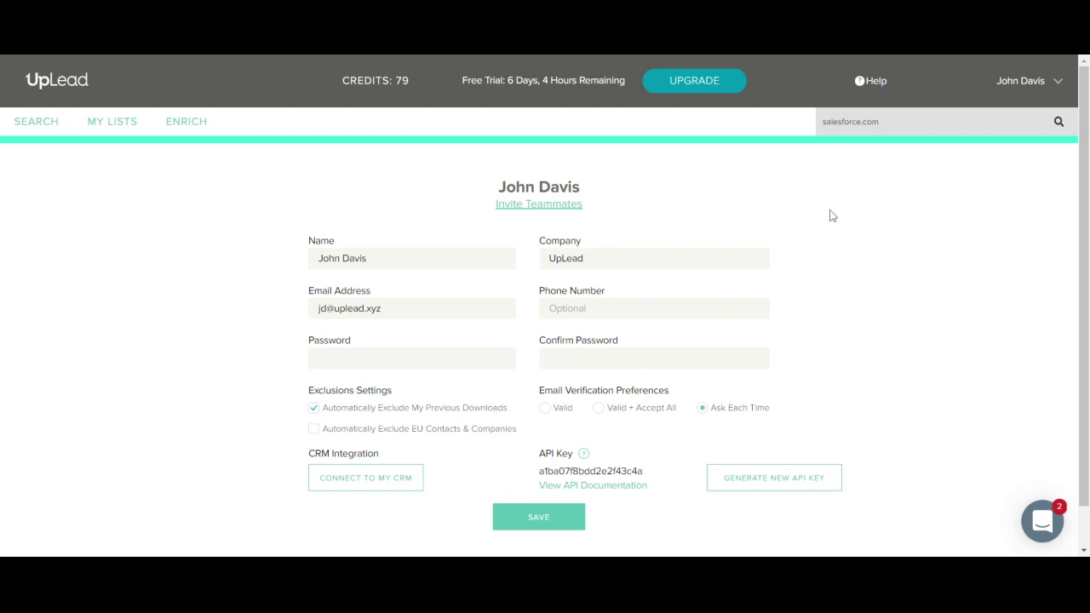
click(394, 488)
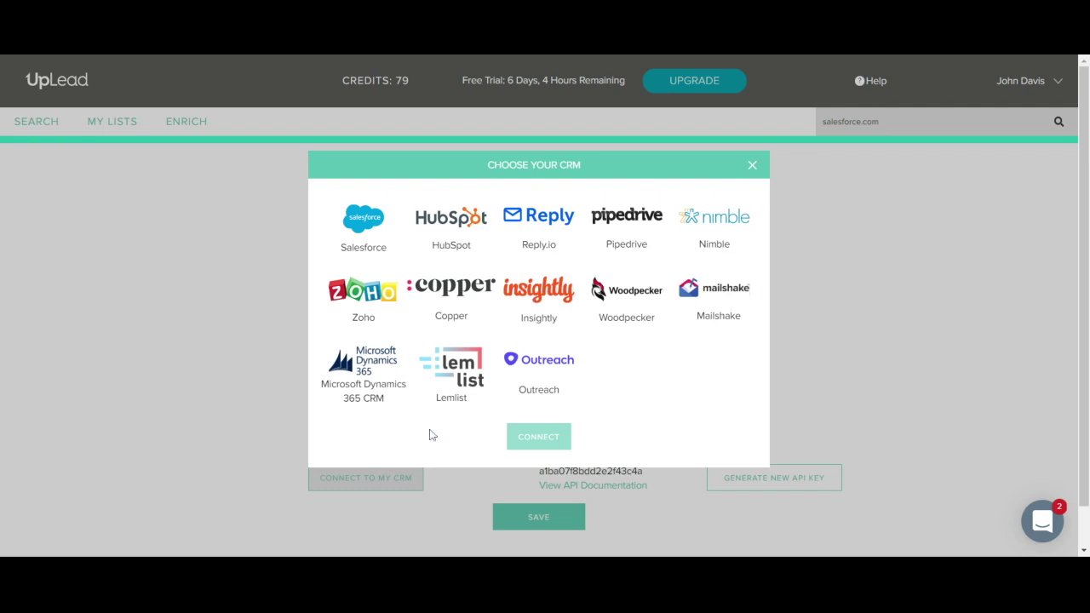
click(752, 166)
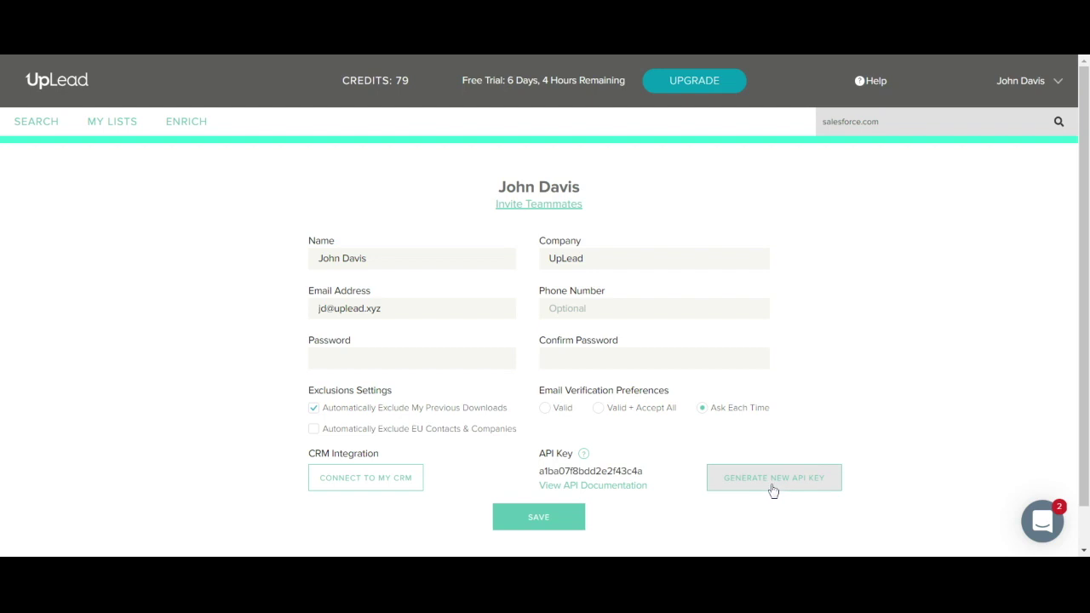
- Open the upgrade plans to view their prices and monthly credits
click(695, 86)
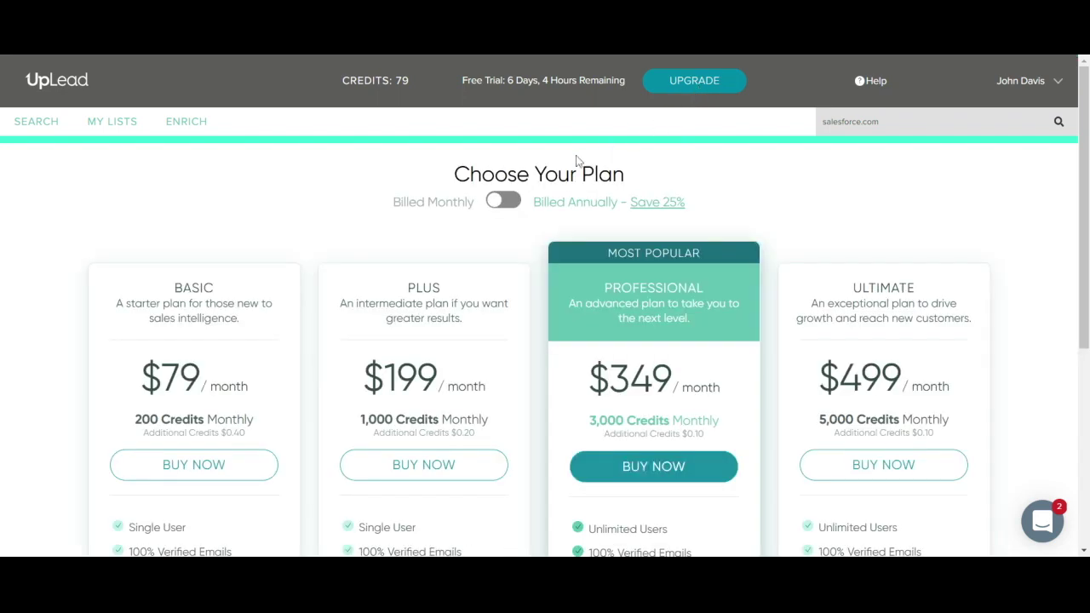